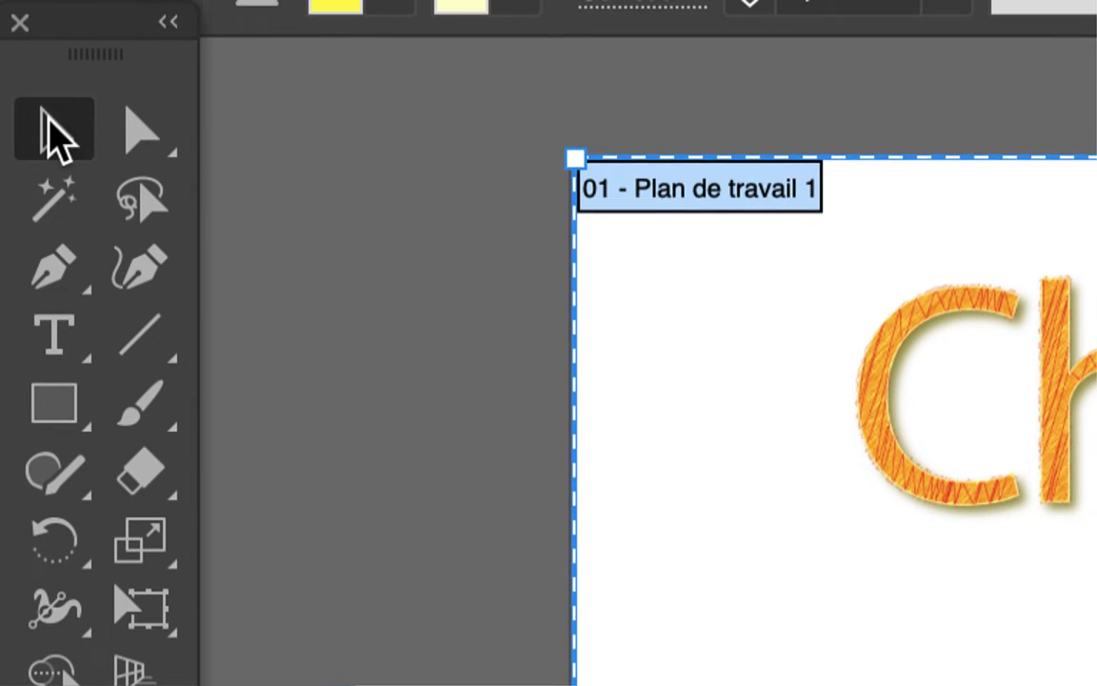
Leave Artboard mode with the Selection tool and move the Styles graphiques panel up-left.
{"action": "left_click", "coordinate": [44, 114]}
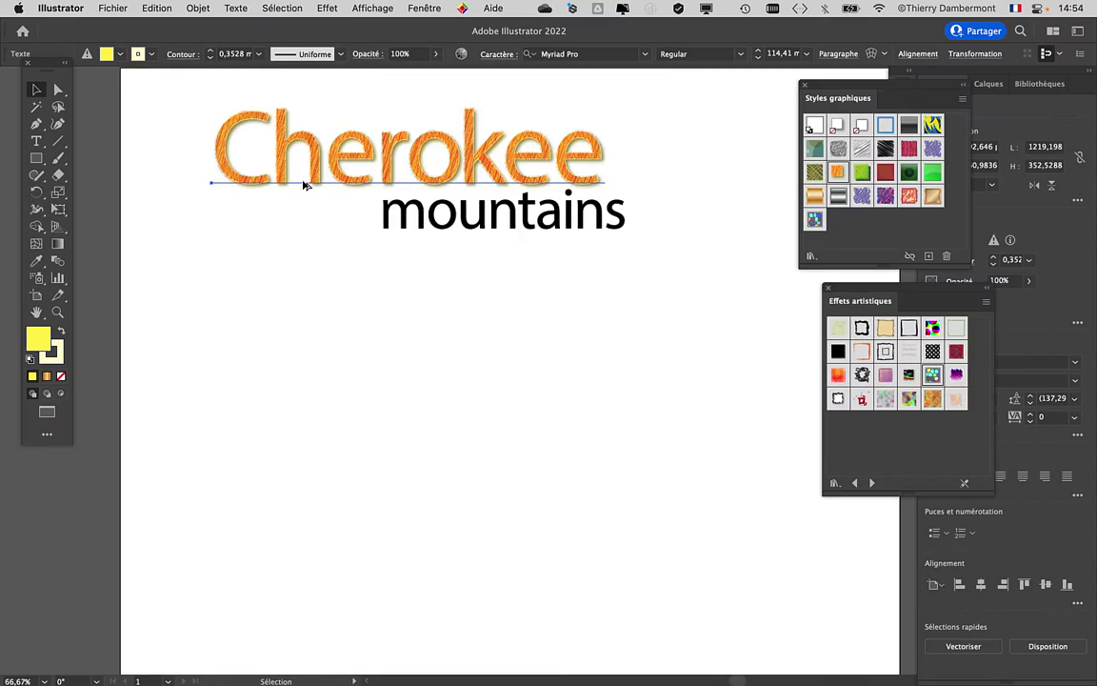
{"action": "left_click_drag", "start_coordinate": [819, 97], "coordinate": [755, 47]}
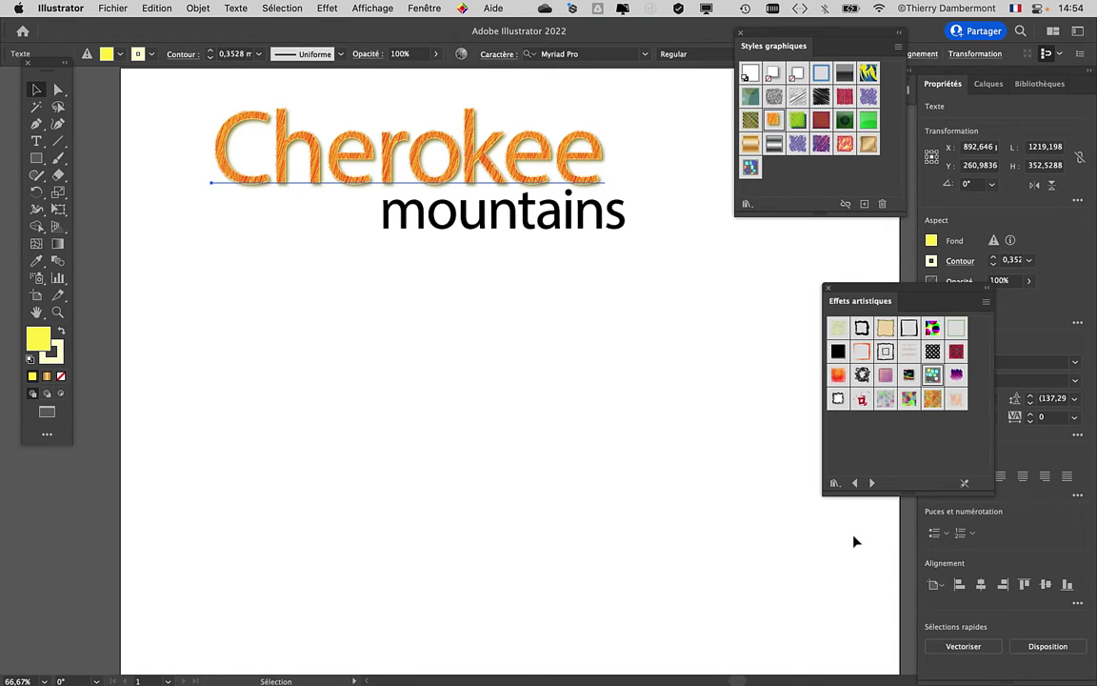
Give Cherokee the Griffonnage 3 style after trying Or métal, green and Griffonnage 2 styles.
{"action": "left_click", "coordinate": [869, 484]}
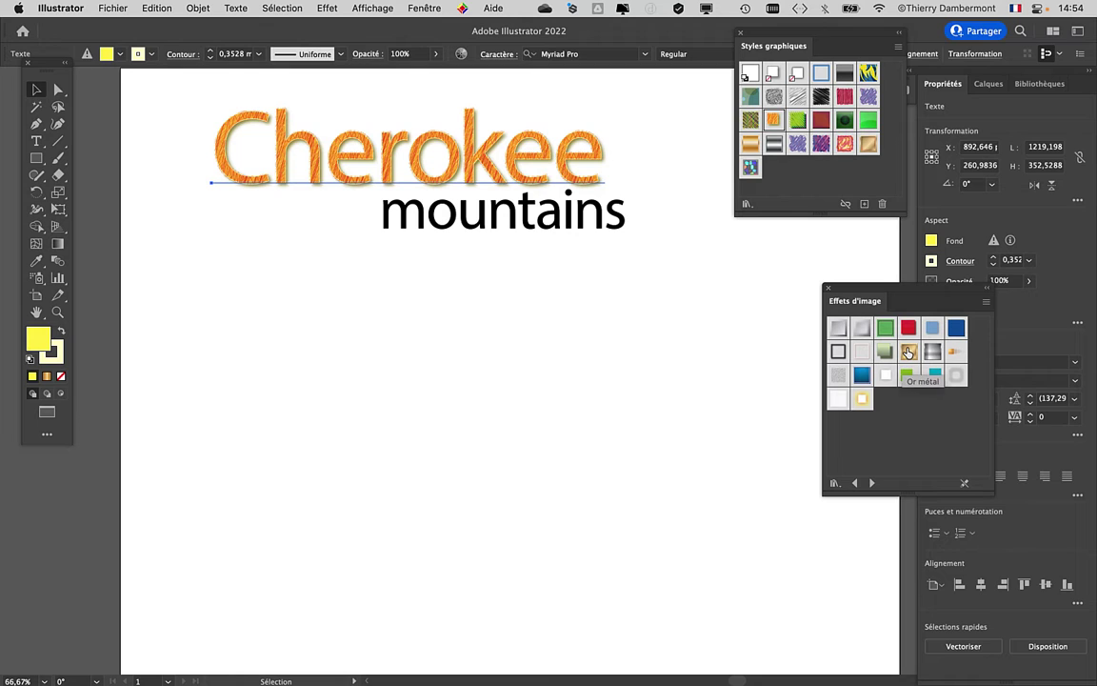
{"action": "left_click", "coordinate": [907, 353]}
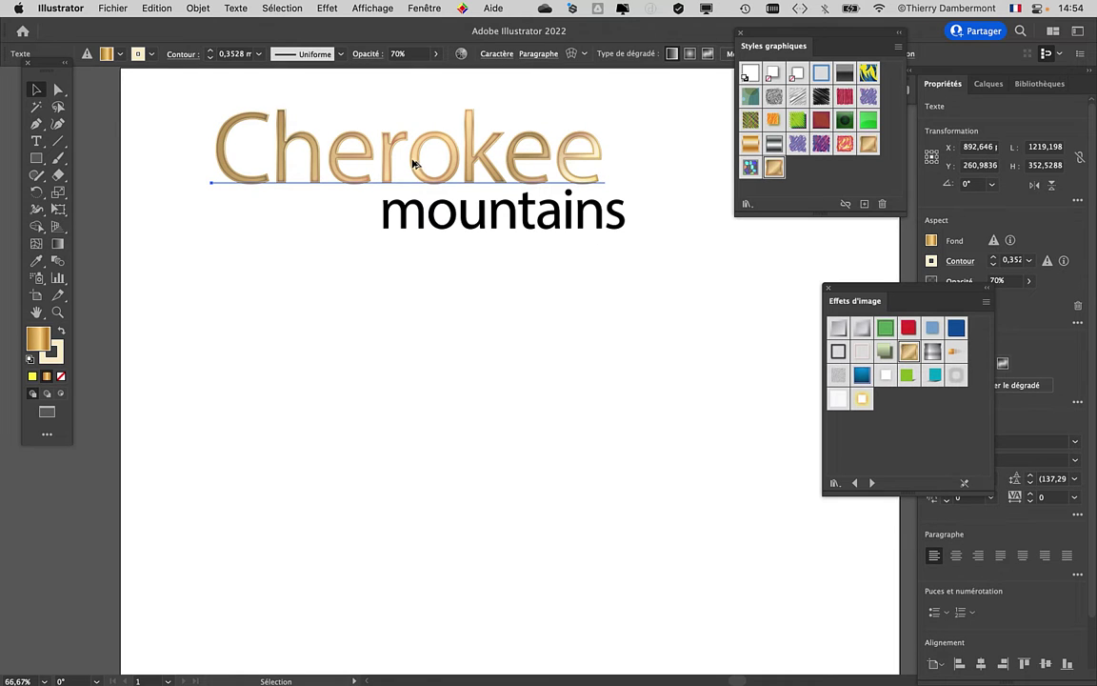
{"action": "scroll", "coordinate": [416, 163], "scroll_direction": "up", "scroll_amount": 2}
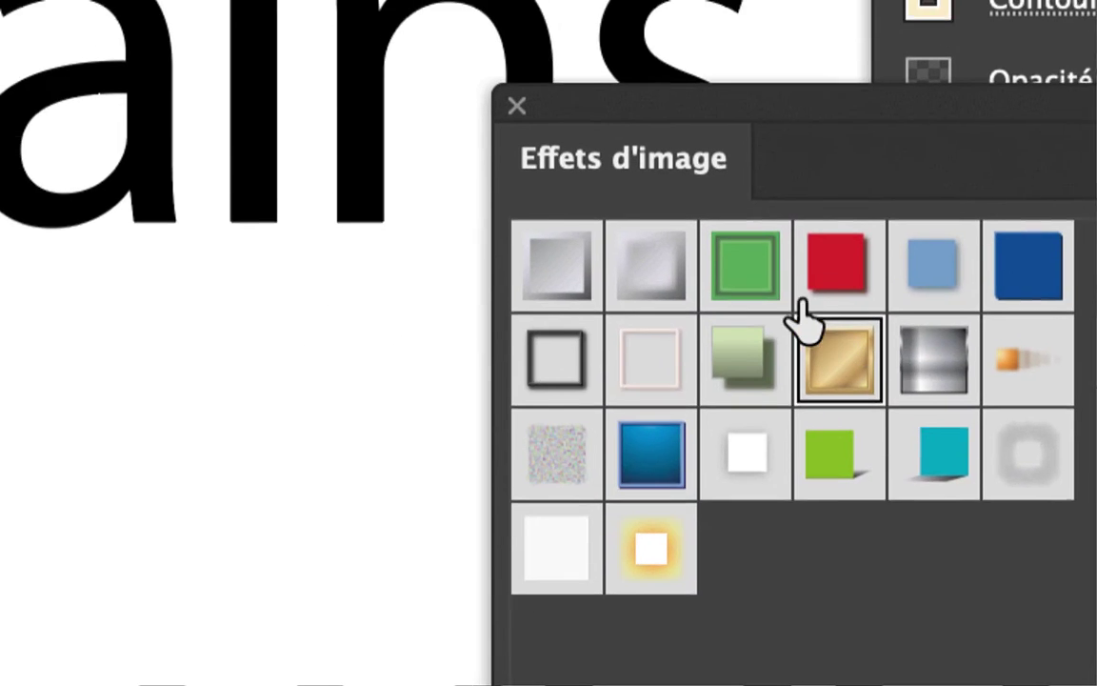
{"action": "left_click", "coordinate": [681, 217]}
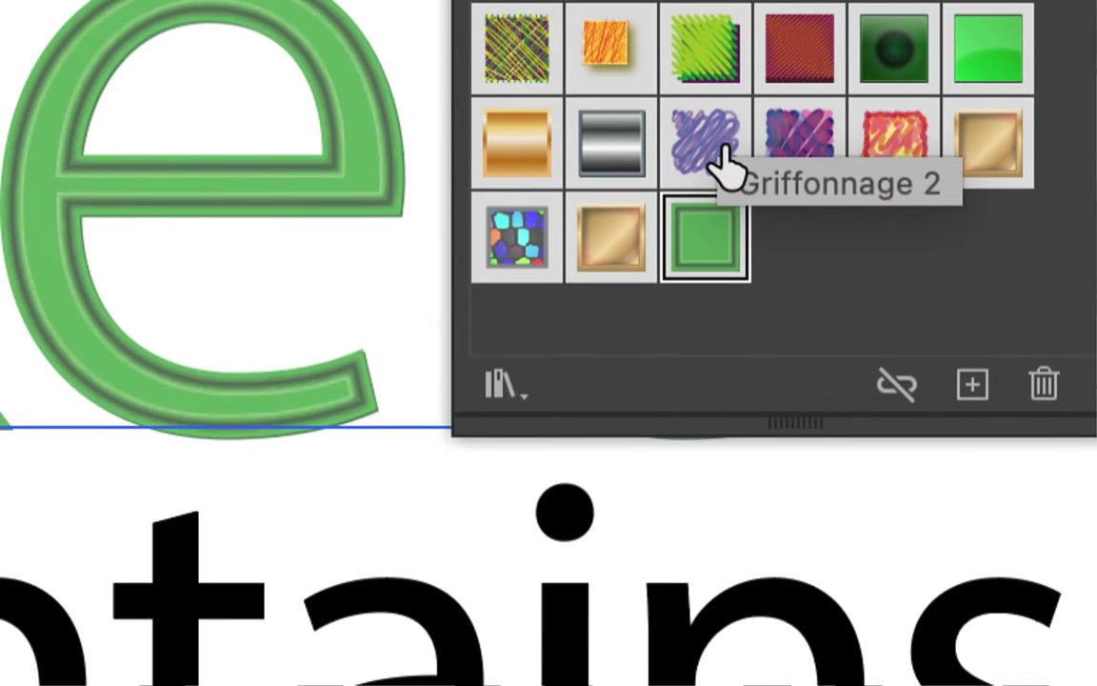
{"action": "left_click", "coordinate": [700, 233]}
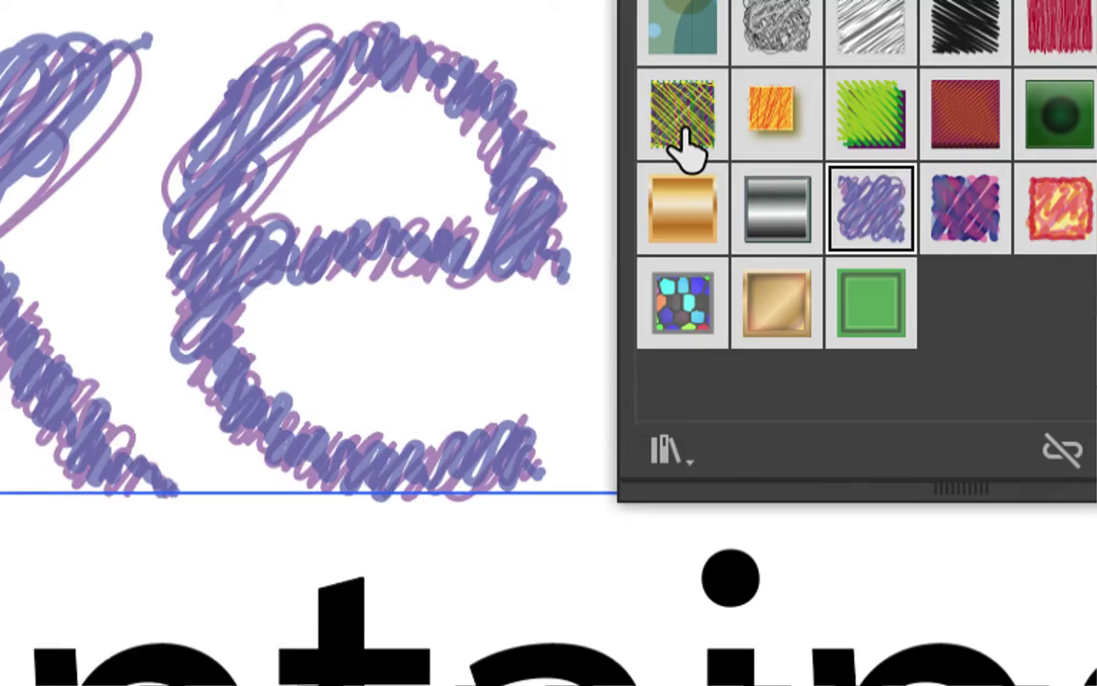
{"action": "left_click", "coordinate": [813, 131]}
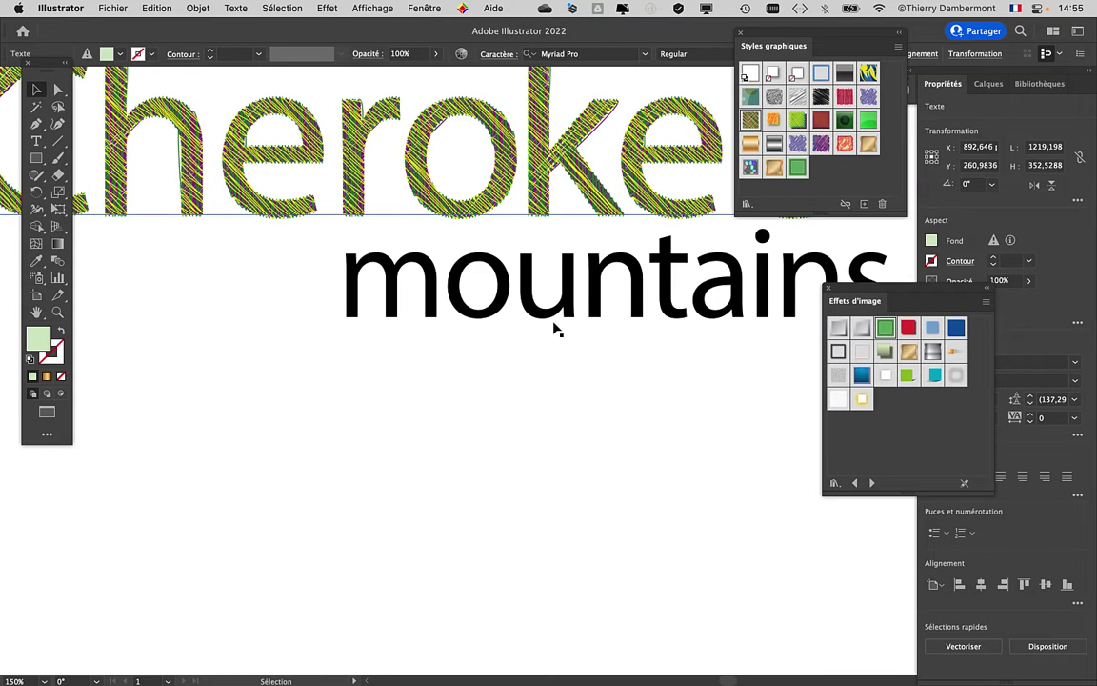
Zoom out to 66.67% and shift the Styles graphiques panel right, away from the artwork.
{"action": "scroll", "coordinate": [555, 329], "scroll_direction": "down", "scroll_amount": 1, "text": "alt"}
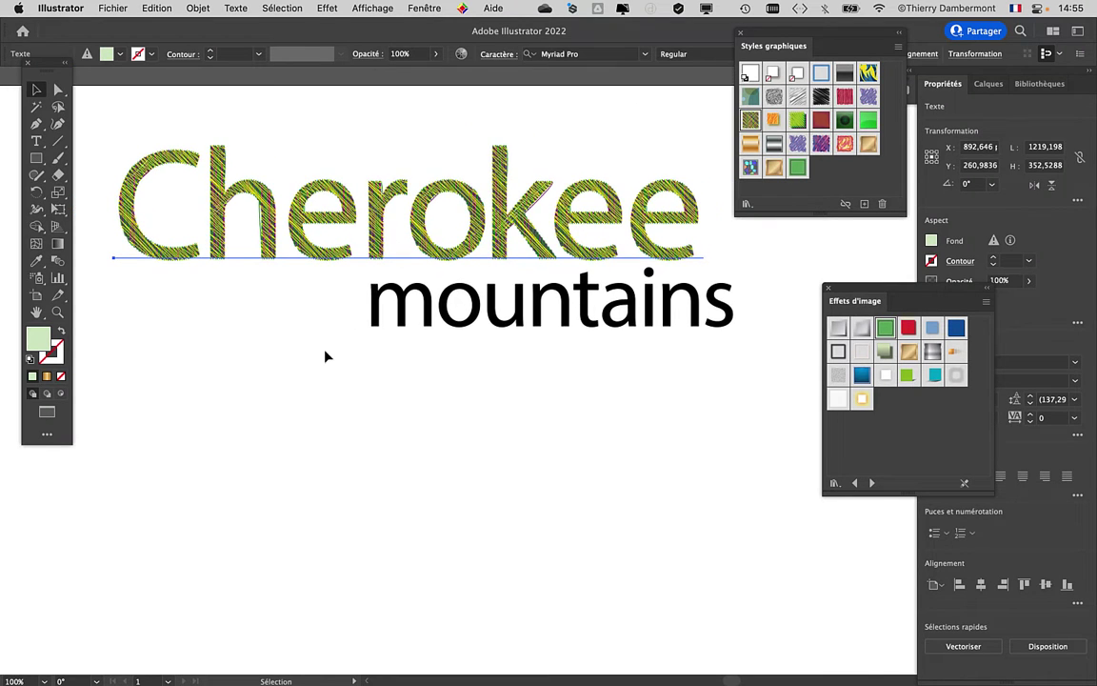
{"action": "scroll", "coordinate": [326, 356], "scroll_direction": "down", "scroll_amount": 1, "text": "alt"}
{"action": "scroll", "coordinate": [254, 293], "scroll_direction": "up", "scroll_amount": 1, "text": "alt"}
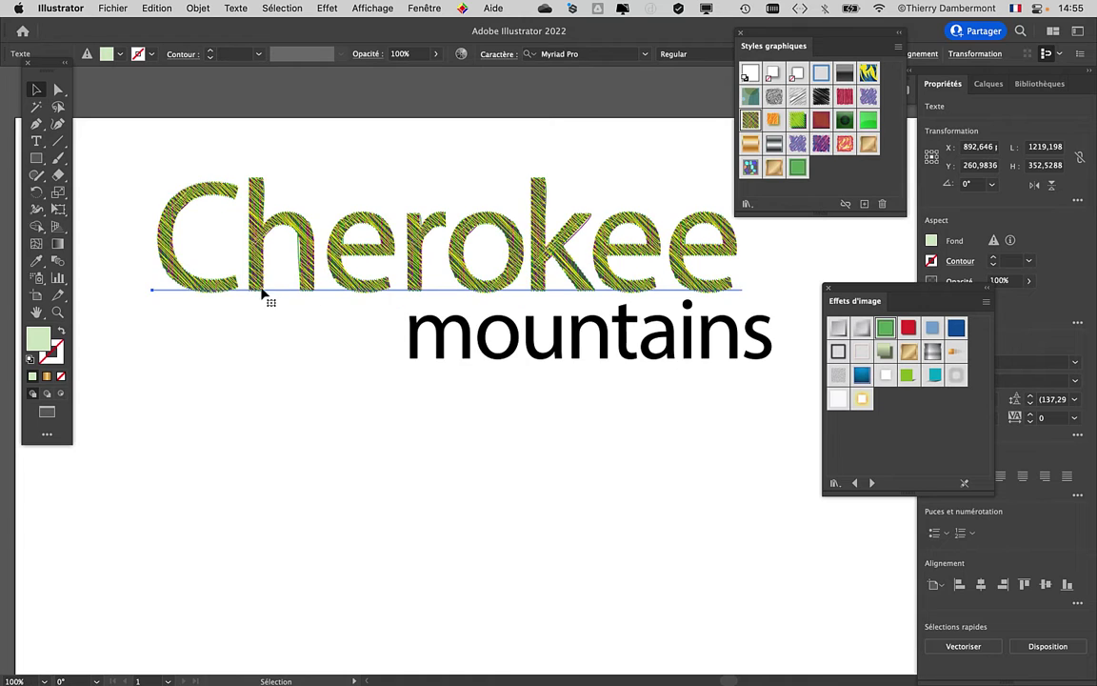
{"action": "scroll", "coordinate": [272, 286], "scroll_direction": "down", "scroll_amount": 2}
{"action": "left_click_drag", "start_coordinate": [770, 33], "coordinate": [837, 34]}
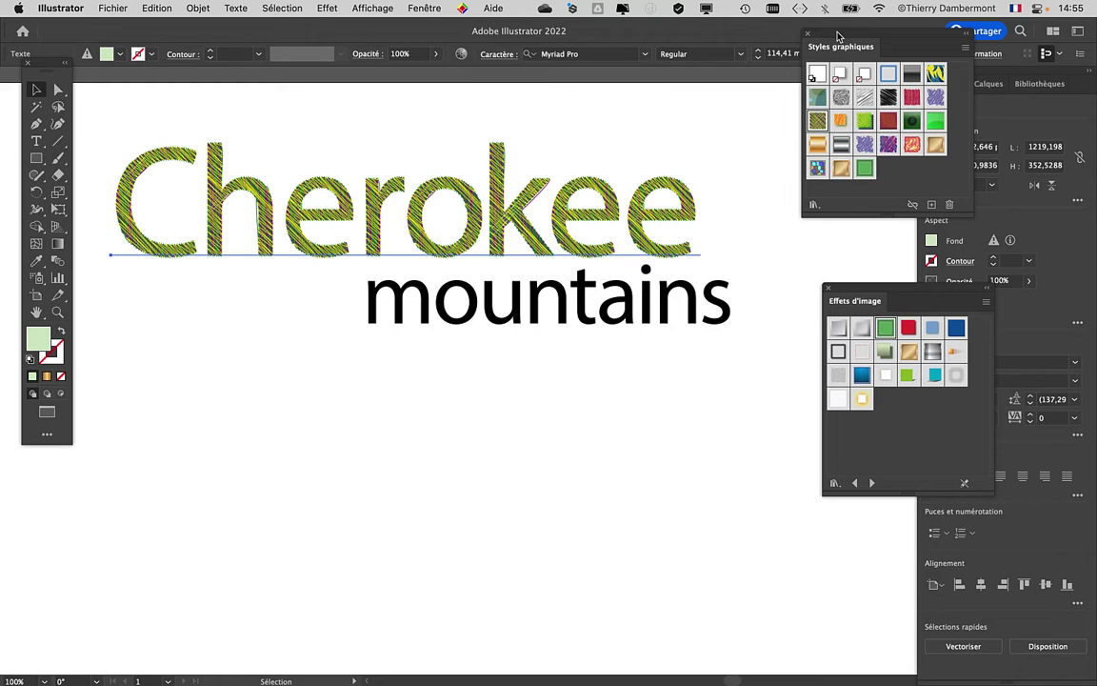
Marquee-select both the Cherokee and mountains text lines.
{"action": "scroll", "coordinate": [187, 224], "scroll_direction": "down", "scroll_amount": 1, "text": "alt"}
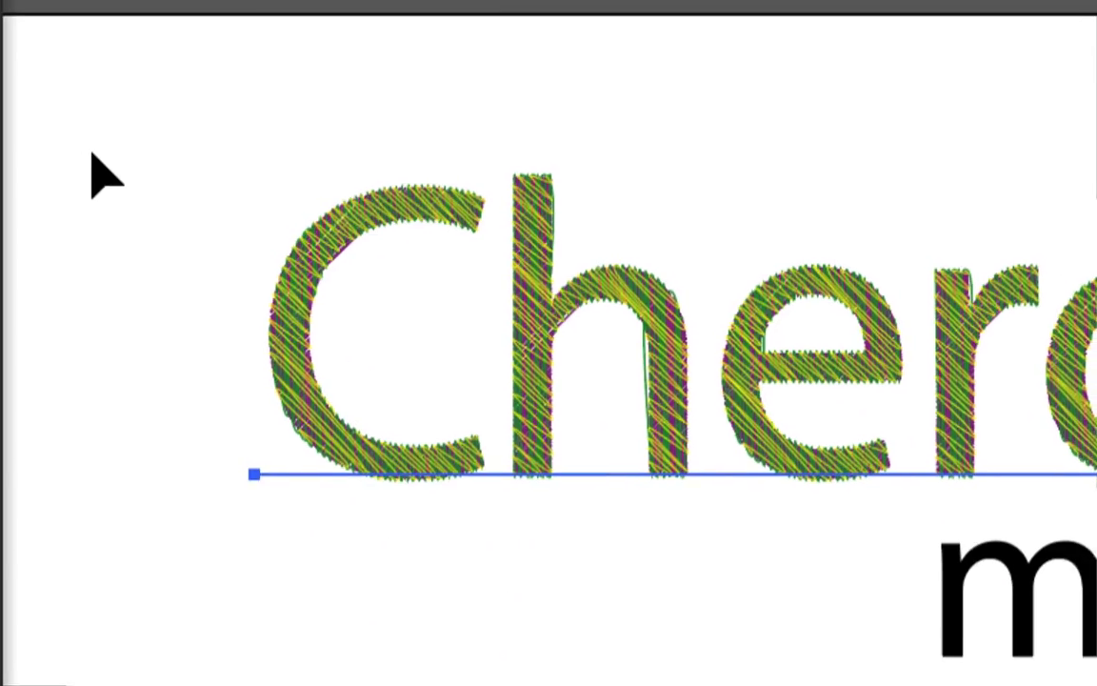
{"action": "left_click_drag", "start_coordinate": [91, 172], "coordinate": [307, 286]}
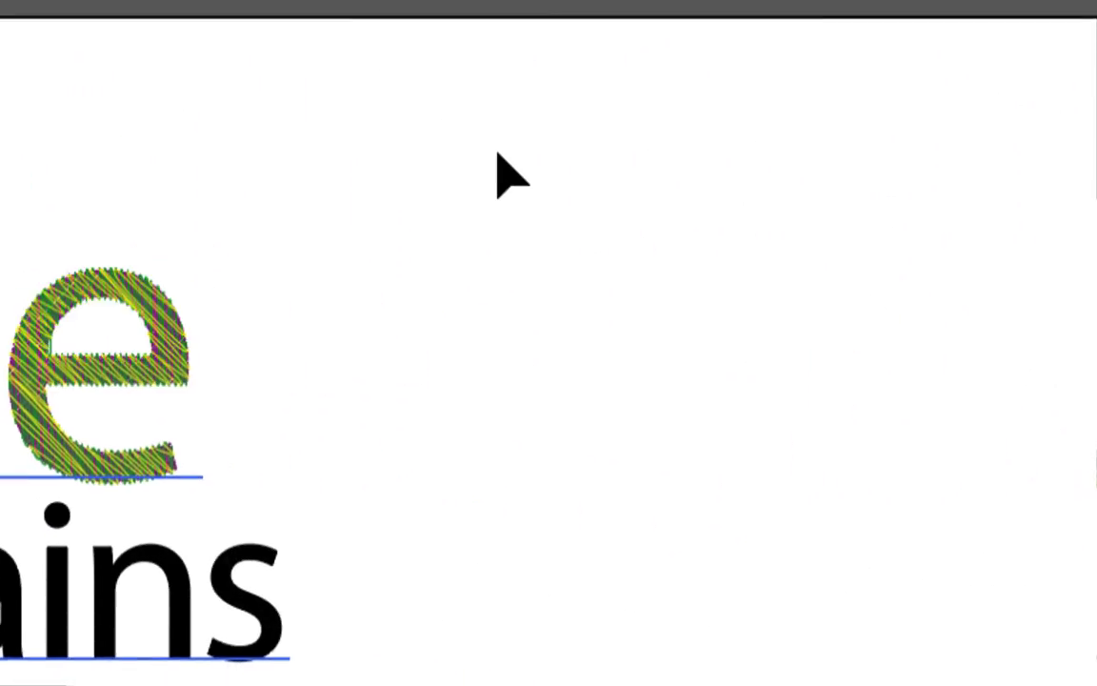
{"action": "left_click", "coordinate": [495, 145]}
{"action": "left_click_drag", "start_coordinate": [495, 146], "coordinate": [403, 213]}
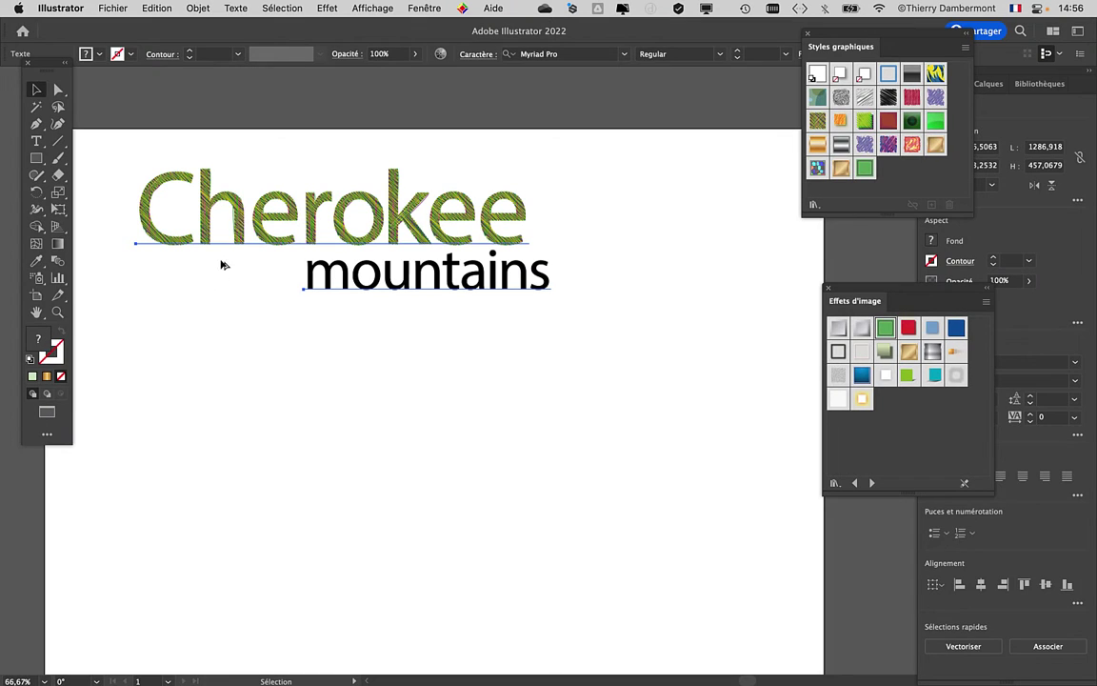
Place a vertically aligned duplicate of the title below the original, then deselect it.
{"action": "left_click_drag", "start_coordinate": [225, 246], "coordinate": [225, 465]}
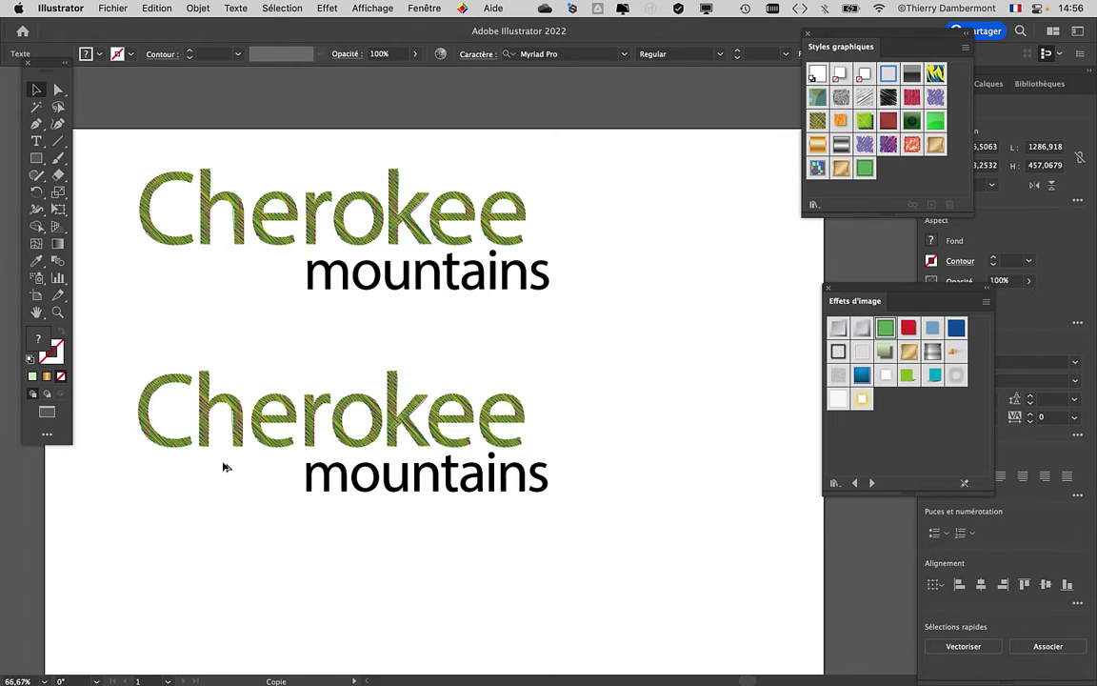
{"action": "key", "text": "shift"}
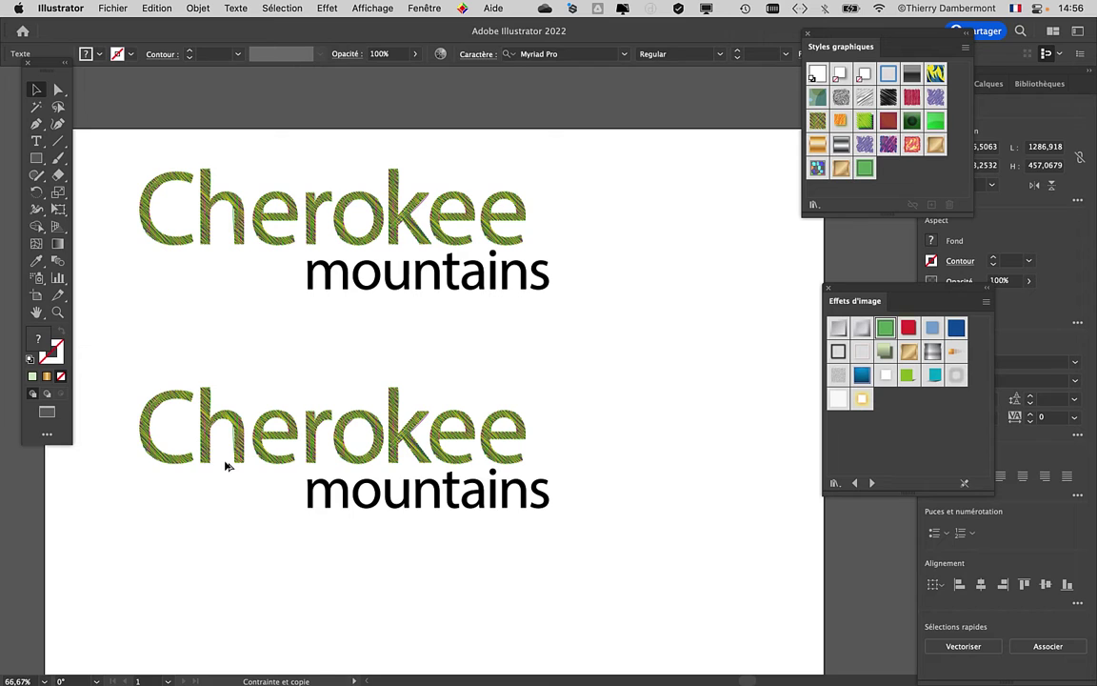
{"action": "left_click_drag", "start_coordinate": [226, 465], "coordinate": [220, 398]}
{"action": "left_click", "coordinate": [630, 340]}
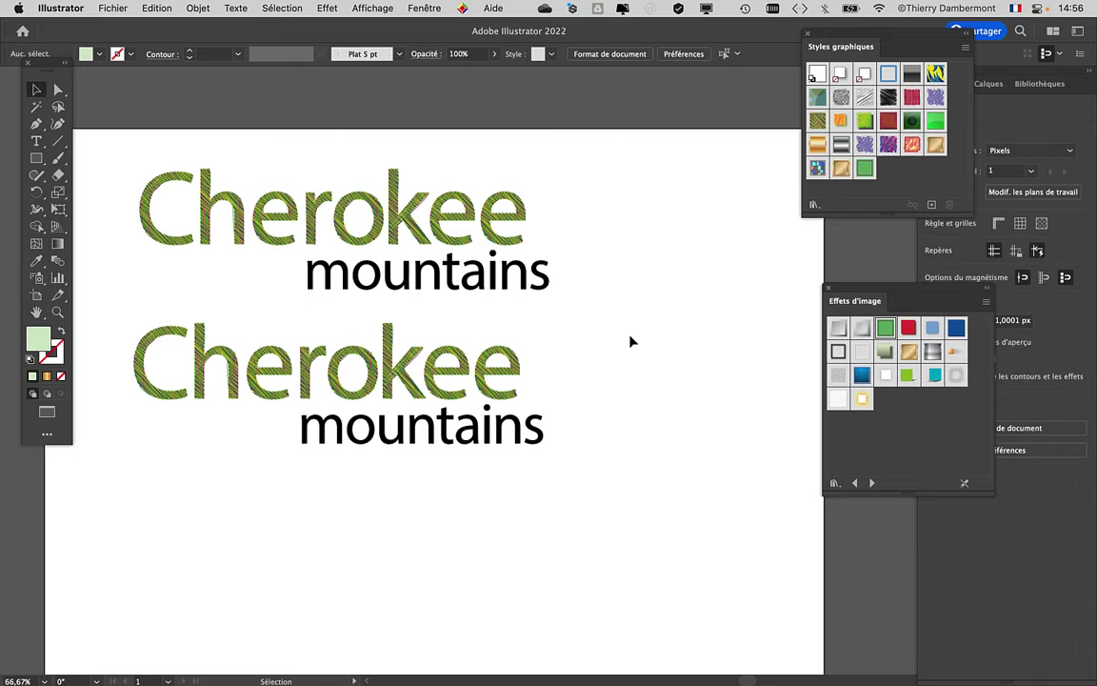
{"action": "left_click_drag", "start_coordinate": [581, 332], "coordinate": [634, 280]}
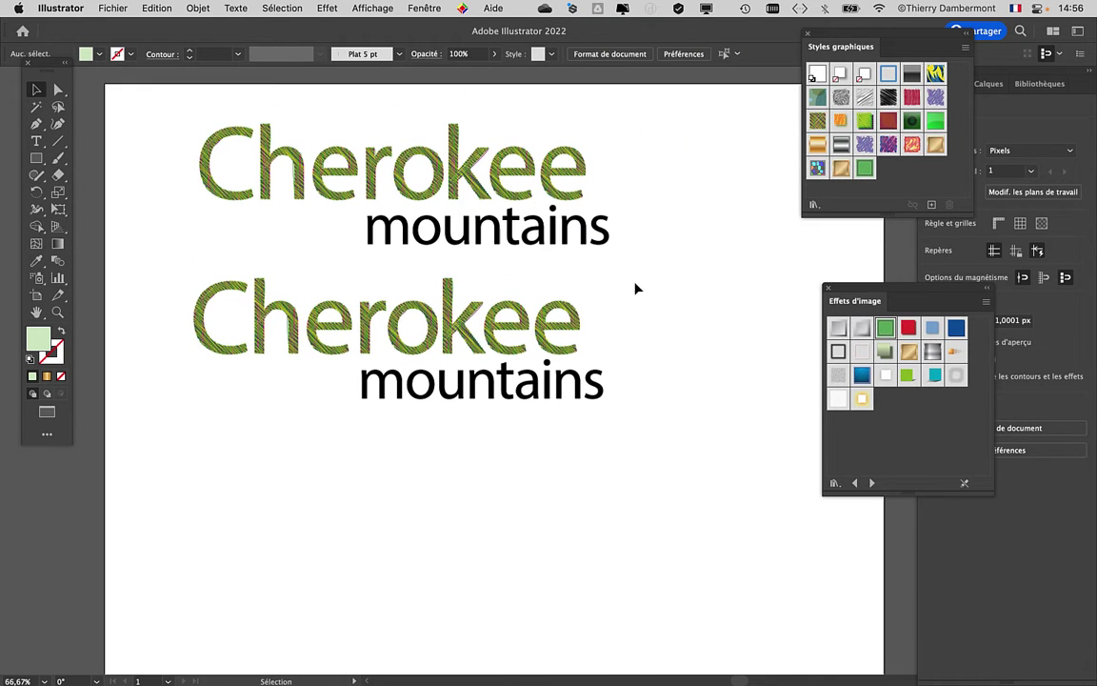
{"action": "scroll", "coordinate": [488, 329], "scroll_direction": "up", "scroll_amount": 2}
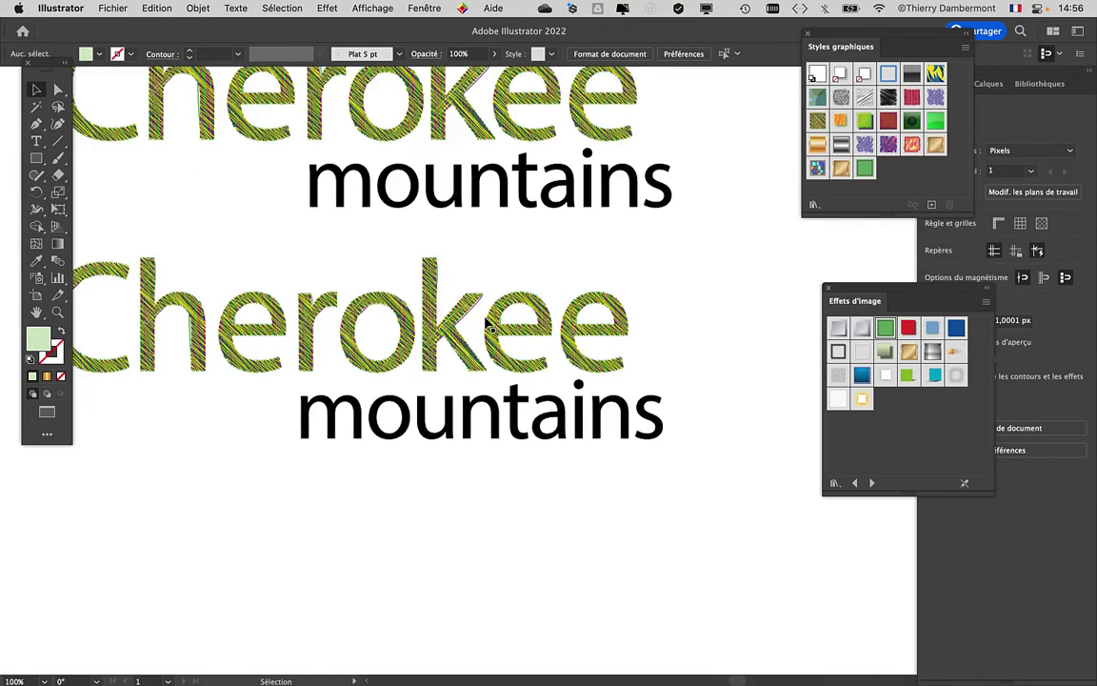
{"action": "scroll", "coordinate": [489, 320], "scroll_direction": "up", "scroll_amount": 2}
{"action": "scroll", "coordinate": [489, 320], "scroll_direction": "up", "scroll_amount": 2}
{"action": "scroll", "coordinate": [491, 321], "scroll_direction": "up", "scroll_amount": 2}
{"action": "scroll", "coordinate": [495, 322], "scroll_direction": "down", "scroll_amount": 5}
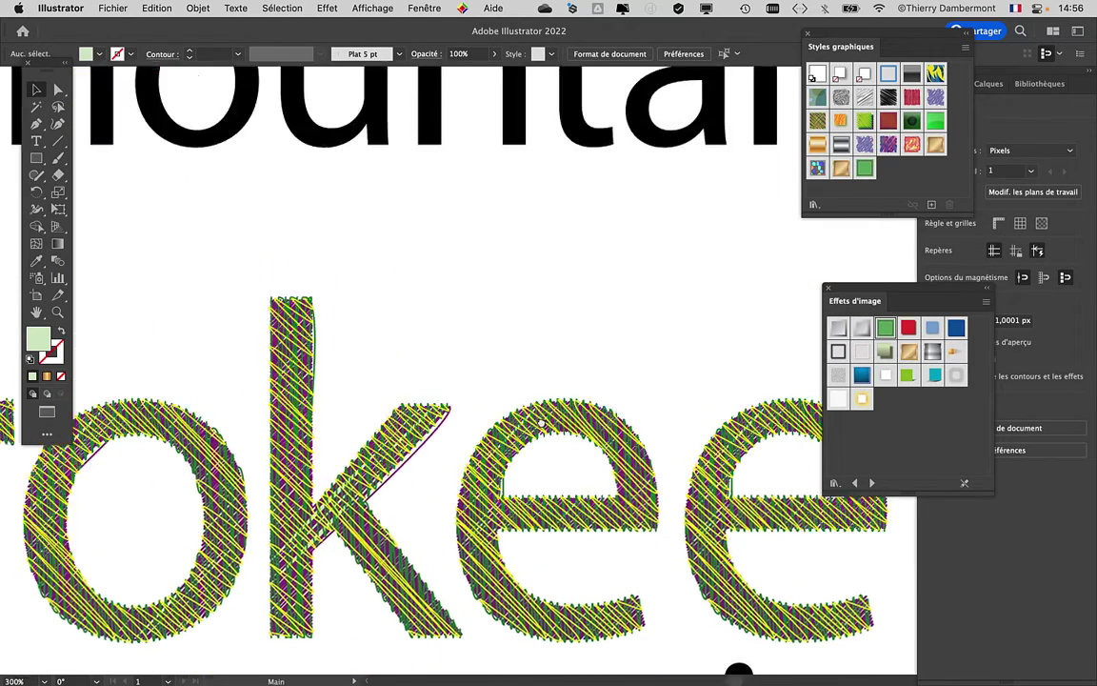
{"action": "scroll", "coordinate": [543, 428], "scroll_direction": "down", "scroll_amount": 5}
{"action": "scroll", "coordinate": [523, 348], "scroll_direction": "down", "scroll_amount": 5}
{"action": "scroll", "coordinate": [456, 476], "scroll_direction": "down", "scroll_amount": 5}
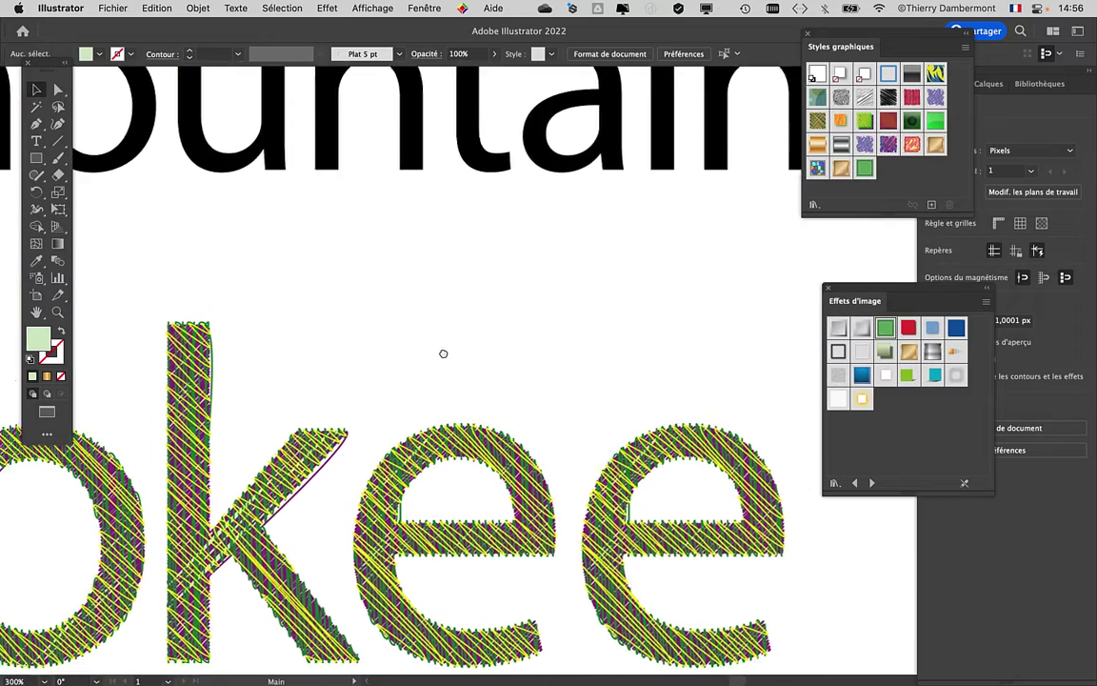
{"action": "scroll", "coordinate": [443, 355], "scroll_direction": "down", "scroll_amount": 3}
{"action": "scroll", "coordinate": [443, 230], "scroll_direction": "down", "scroll_amount": 1}
{"action": "scroll", "coordinate": [443, 233], "scroll_direction": "down", "scroll_amount": 1}
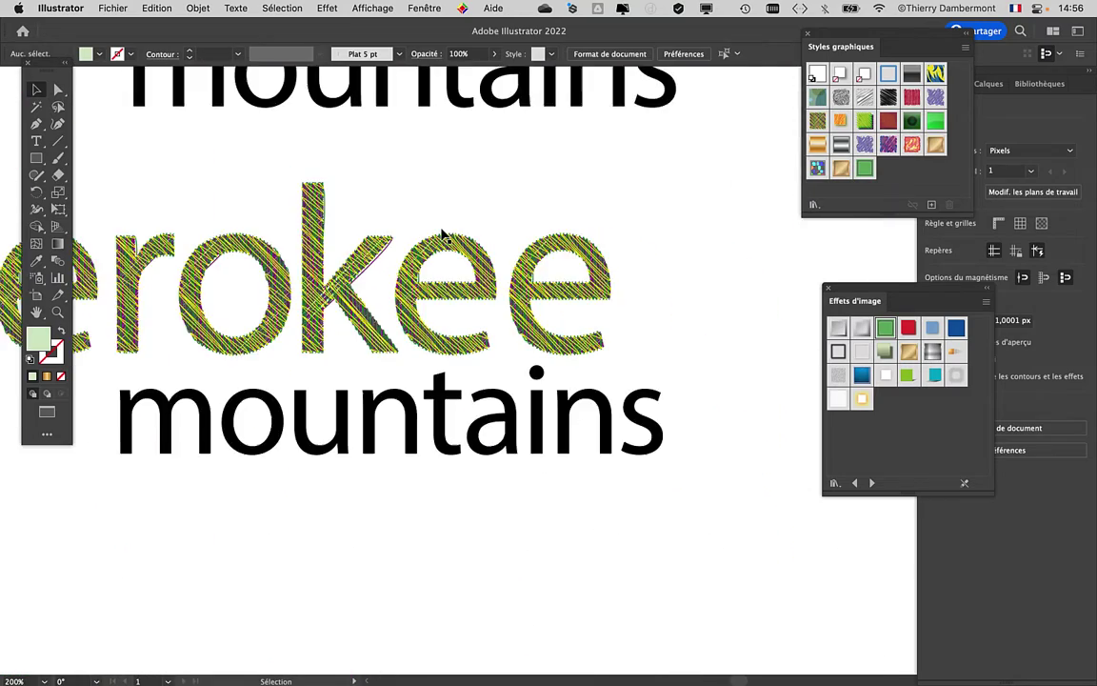
{"action": "scroll", "coordinate": [457, 305], "scroll_direction": "up", "scroll_amount": 2}
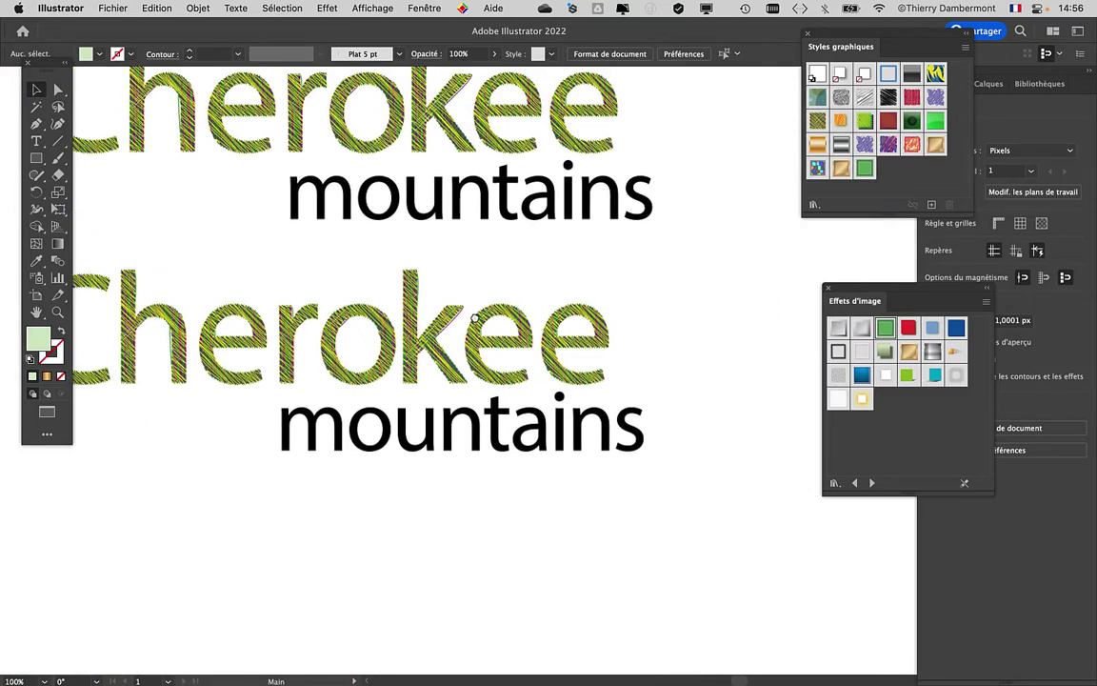
{"action": "scroll", "coordinate": [485, 326], "scroll_direction": "down", "scroll_amount": 1}
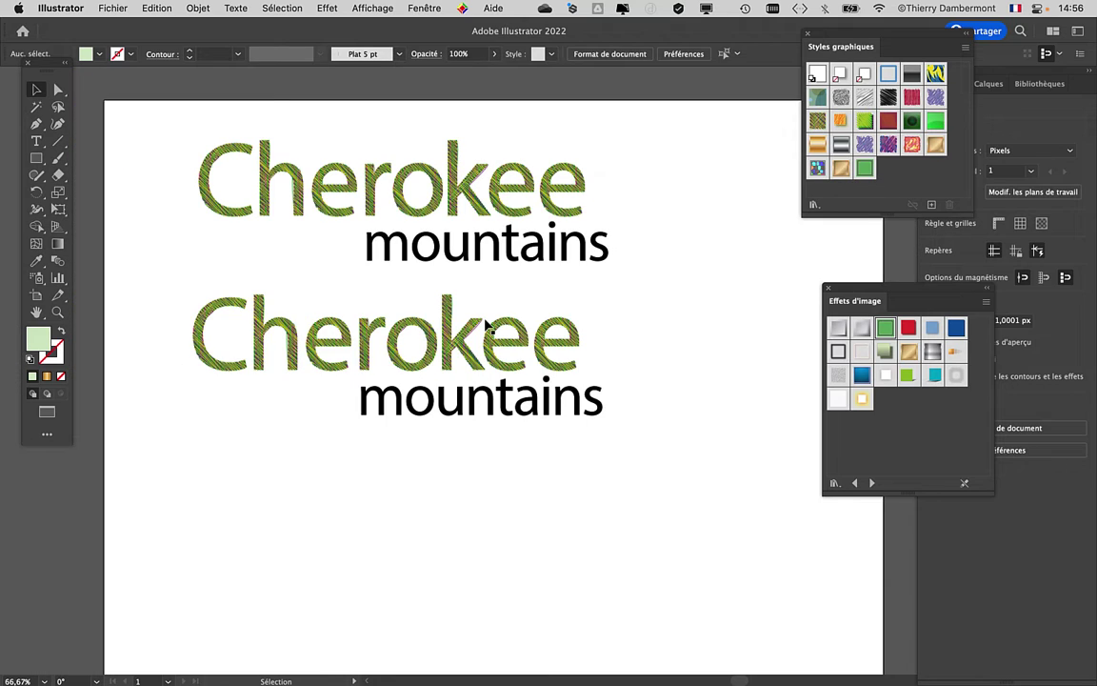
{"action": "key", "text": "ctrl"}
{"action": "left_click", "coordinate": [74, 8]}
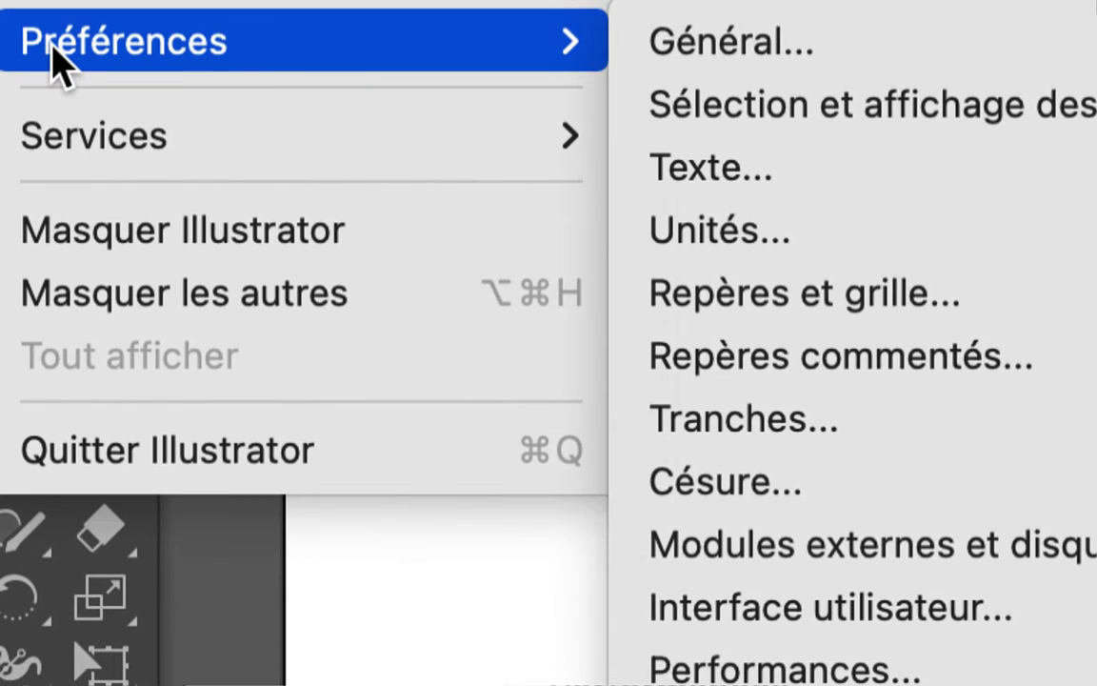
{"action": "mouse_move", "coordinate": [28, 38]}
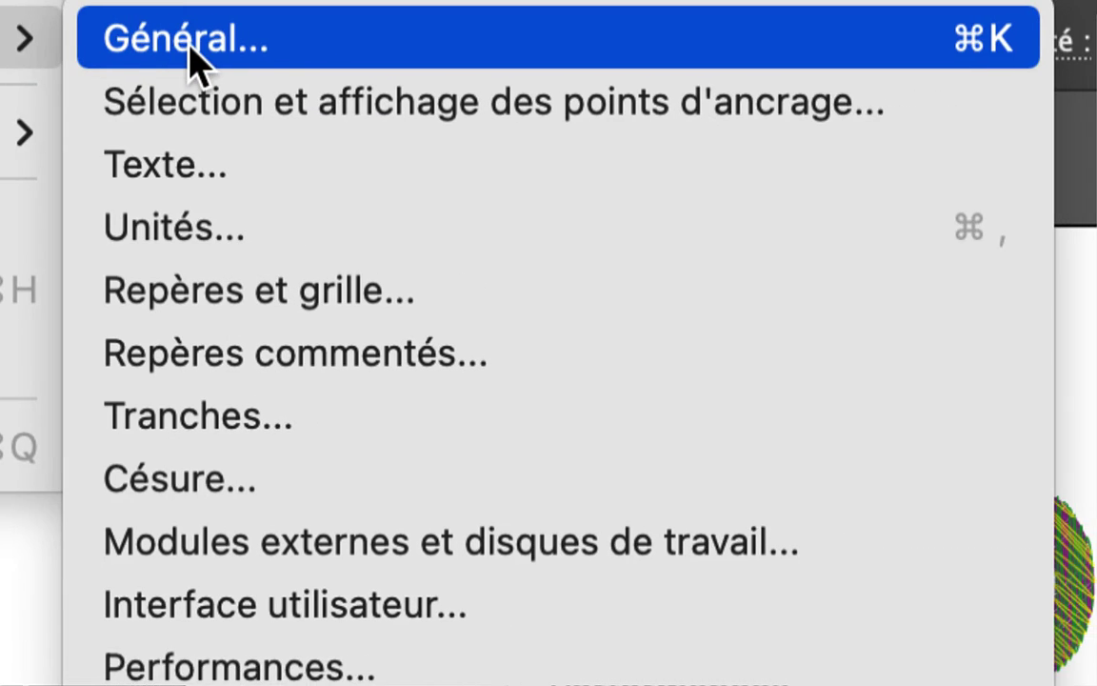
{"action": "left_click", "coordinate": [190, 48]}
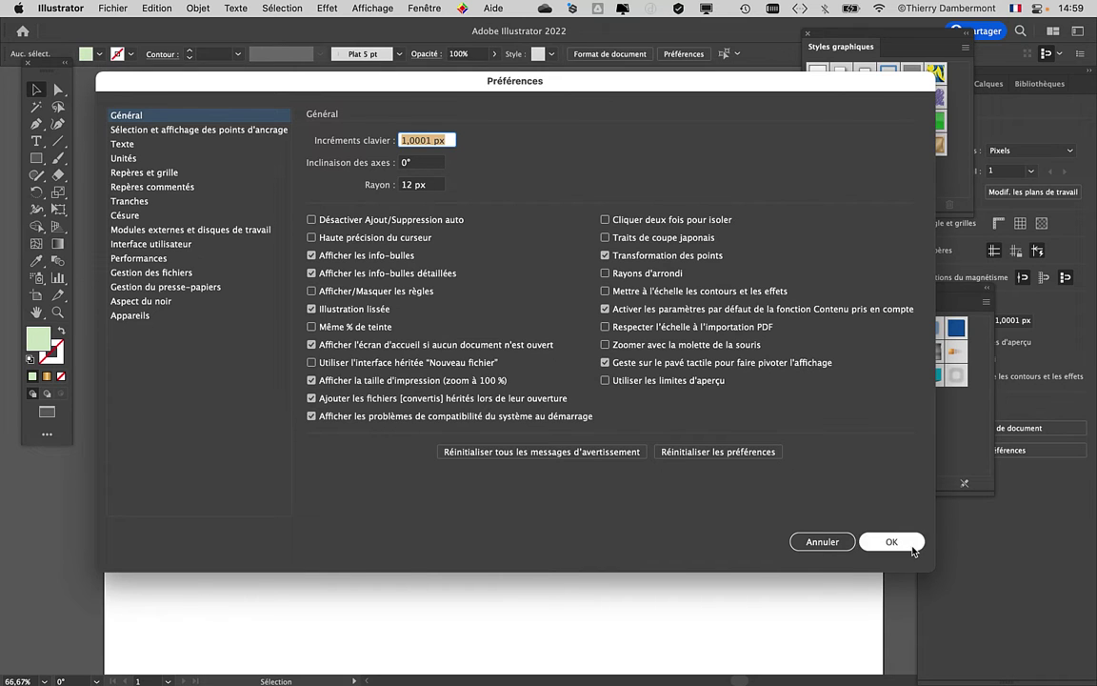
{"action": "left_click", "coordinate": [891, 541]}
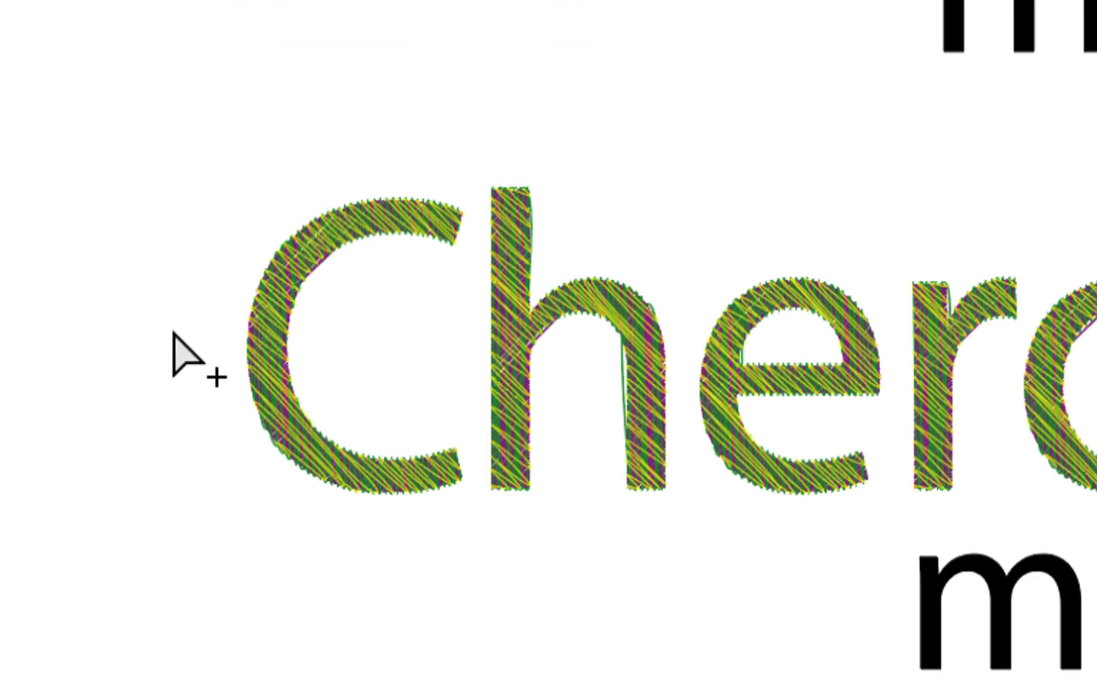
Marquee-select both lines of the lower Cherokee mountains title.
{"action": "left_click_drag", "start_coordinate": [177, 332], "coordinate": [346, 407]}
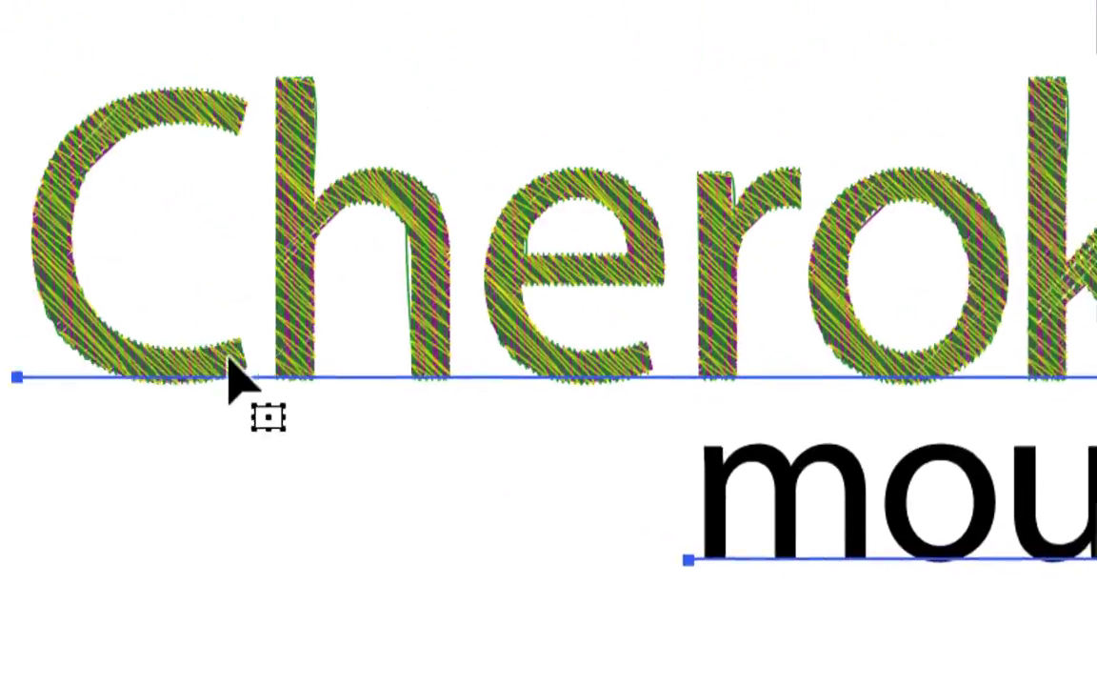
{"action": "left_click_drag", "start_coordinate": [133, 319], "coordinate": [352, 412]}
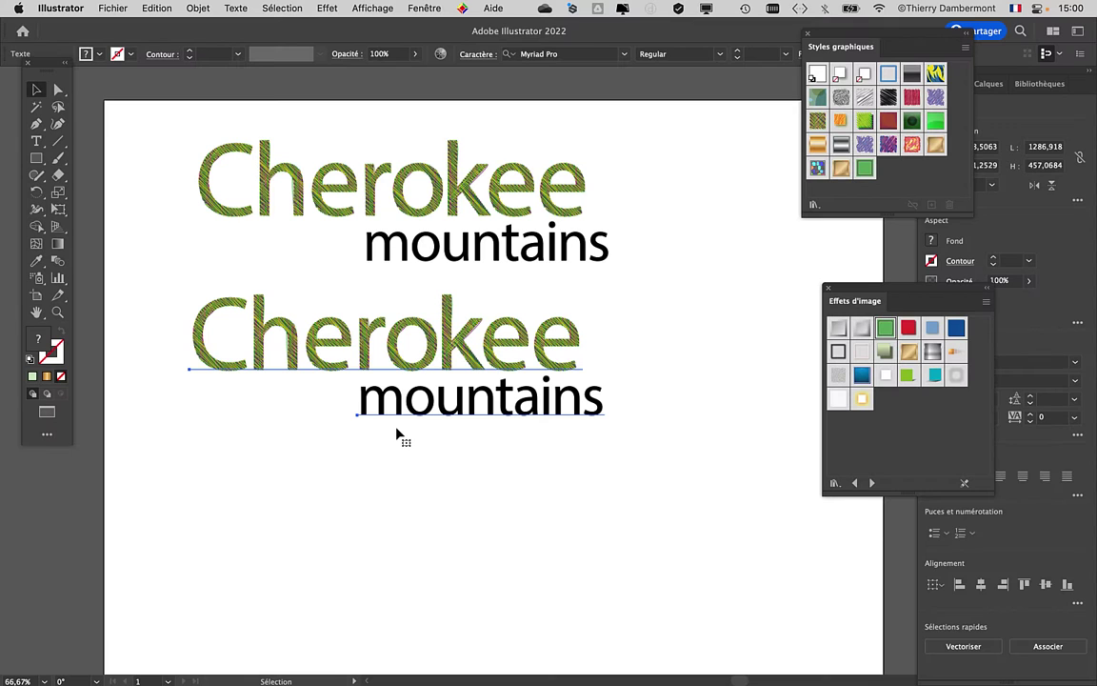
{"action": "left_click", "coordinate": [704, 465]}
{"action": "left_click_drag", "start_coordinate": [704, 465], "coordinate": [360, 355]}
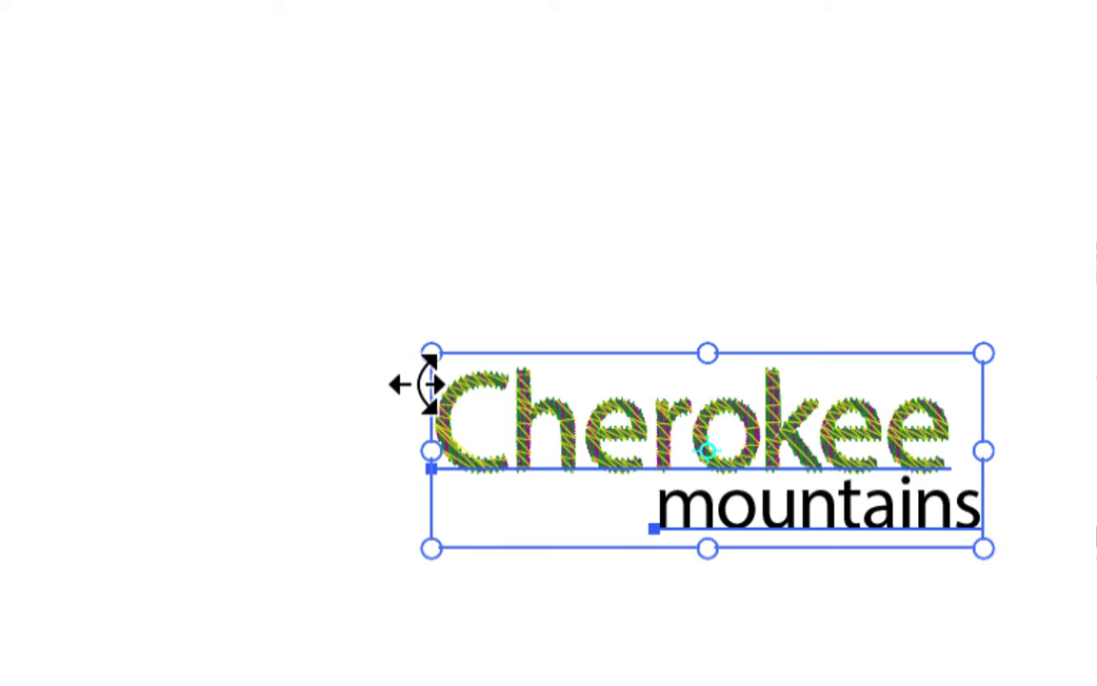
Select the lower copy, float the Tools panel, then dock it back at the left edge.
{"action": "left_click", "coordinate": [422, 386]}
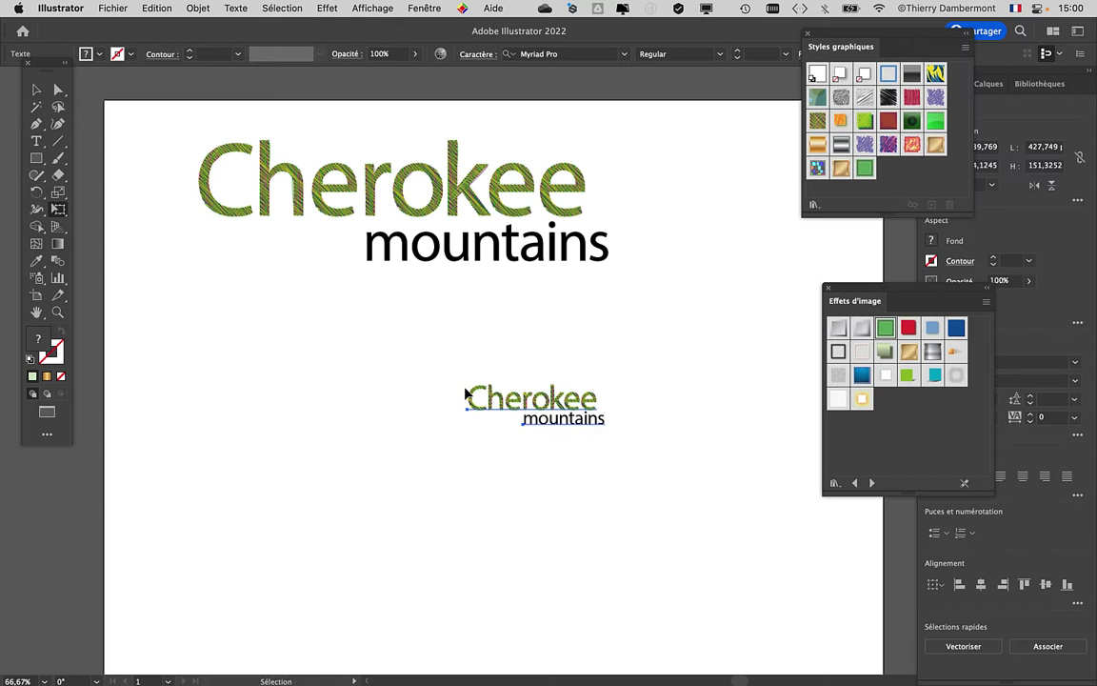
{"action": "left_click", "coordinate": [466, 392]}
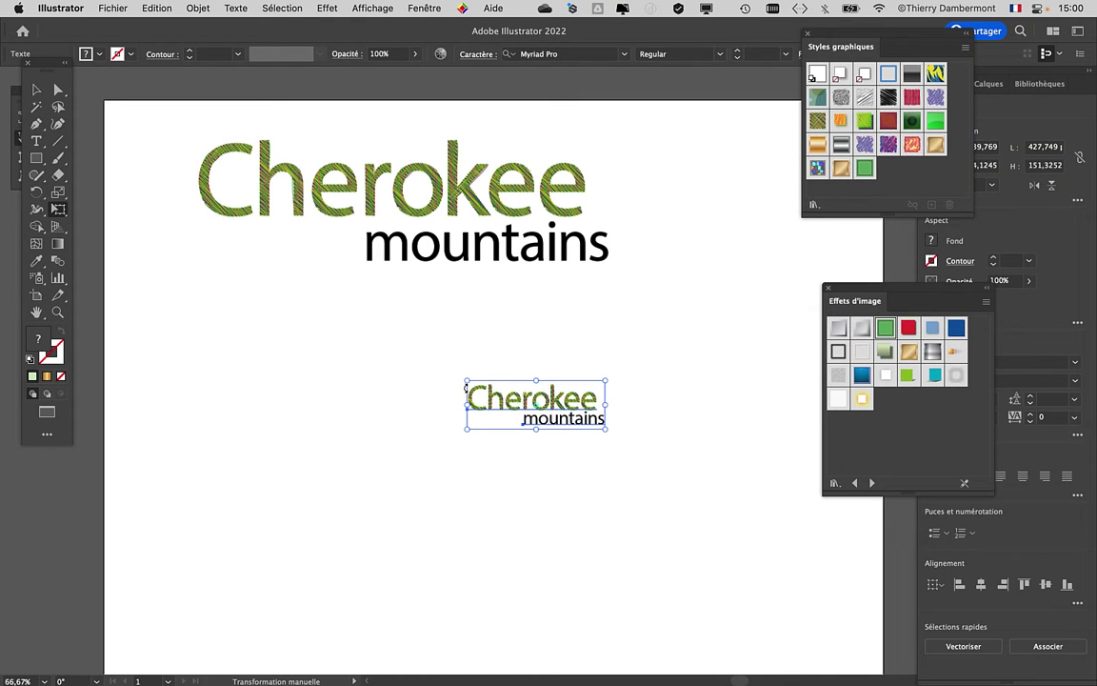
{"action": "mouse_move", "coordinate": [48, 66]}
{"action": "left_mouse_down"}
{"action": "mouse_move", "coordinate": [175, 200]}
{"action": "mouse_move", "coordinate": [137, 168]}
{"action": "left_mouse_up"}
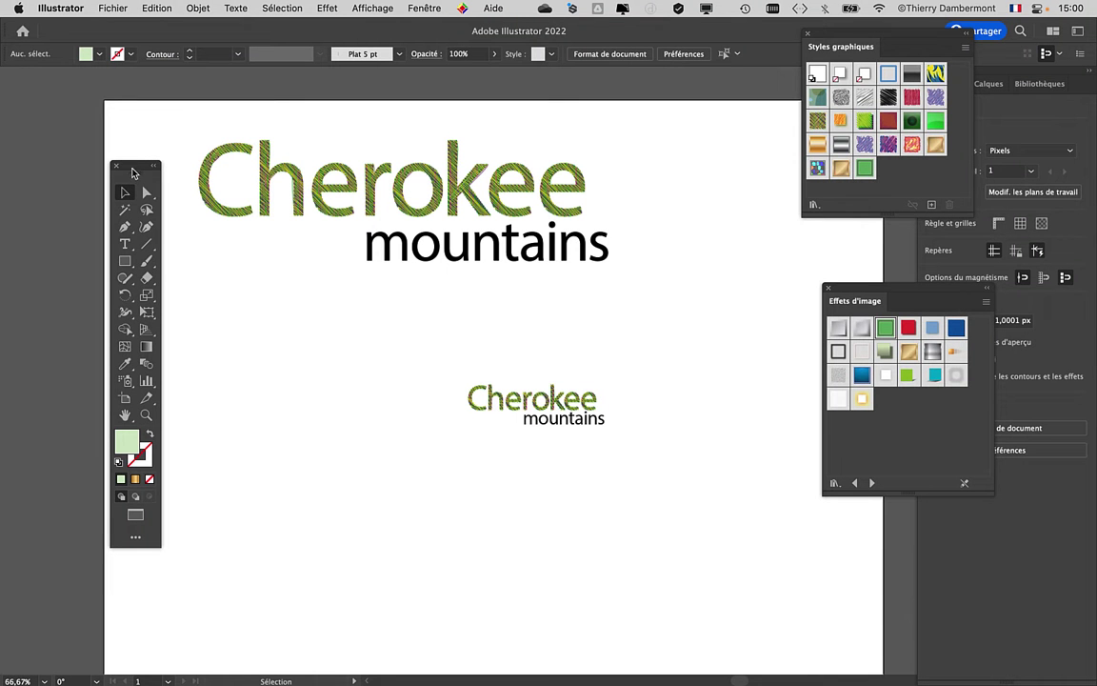
{"action": "left_click_drag", "start_coordinate": [133, 172], "coordinate": [47, 120]}
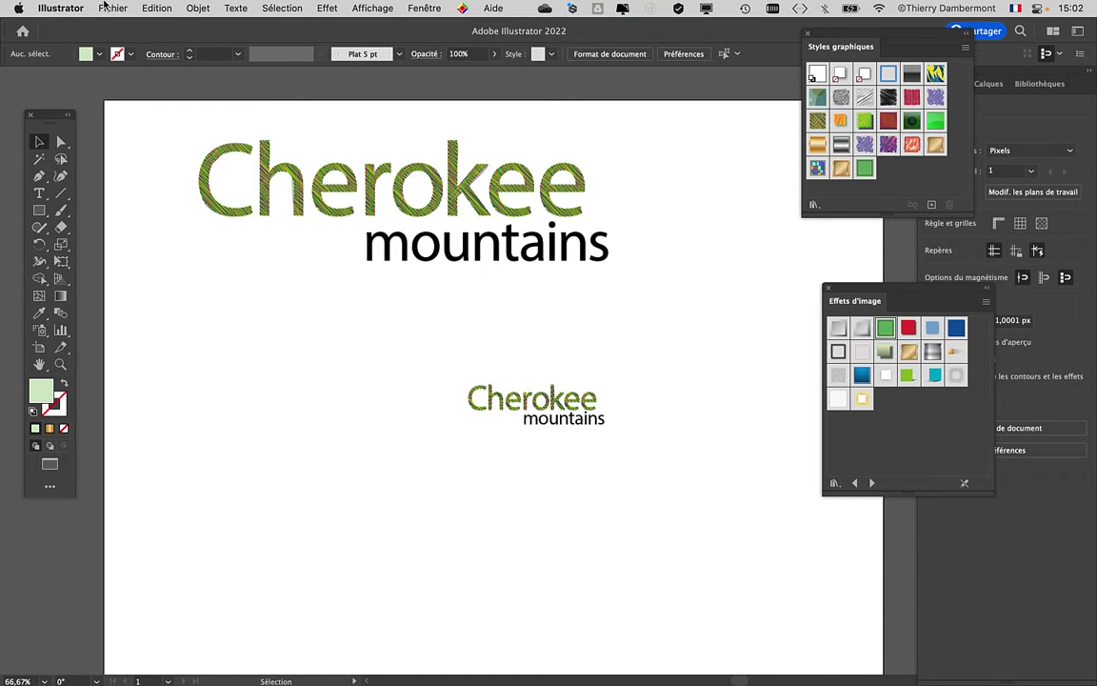
Turn on 'Mettre à l'échelle les contours et les effets' in the General preferences.
{"action": "left_click", "coordinate": [60, 8]}
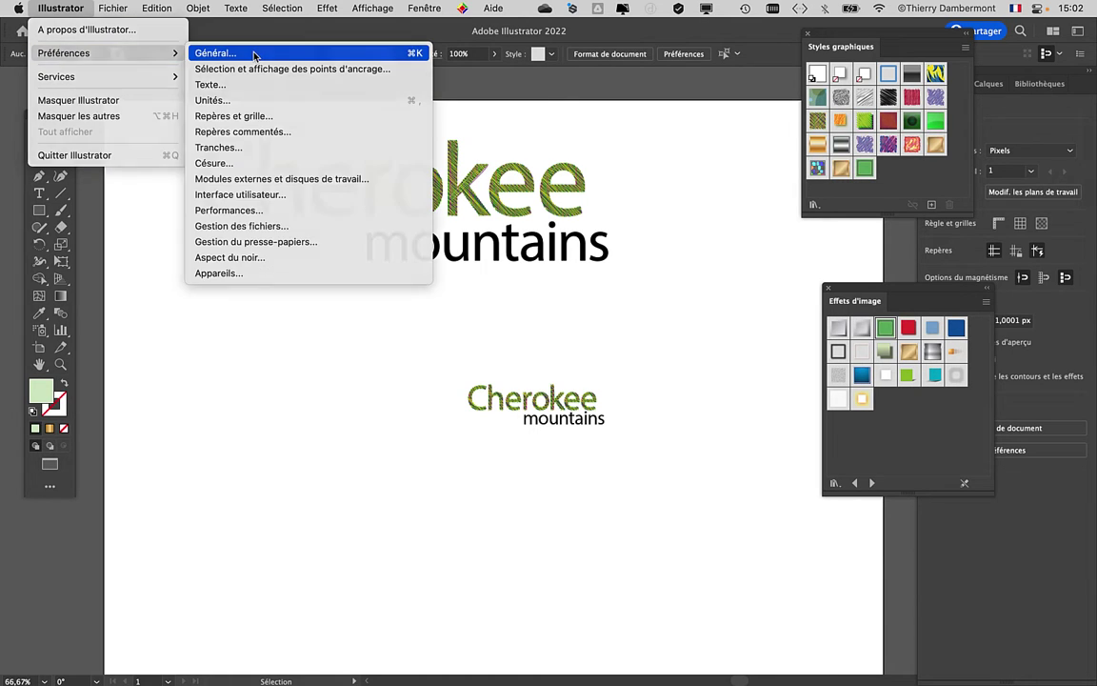
{"action": "left_click", "coordinate": [255, 51]}
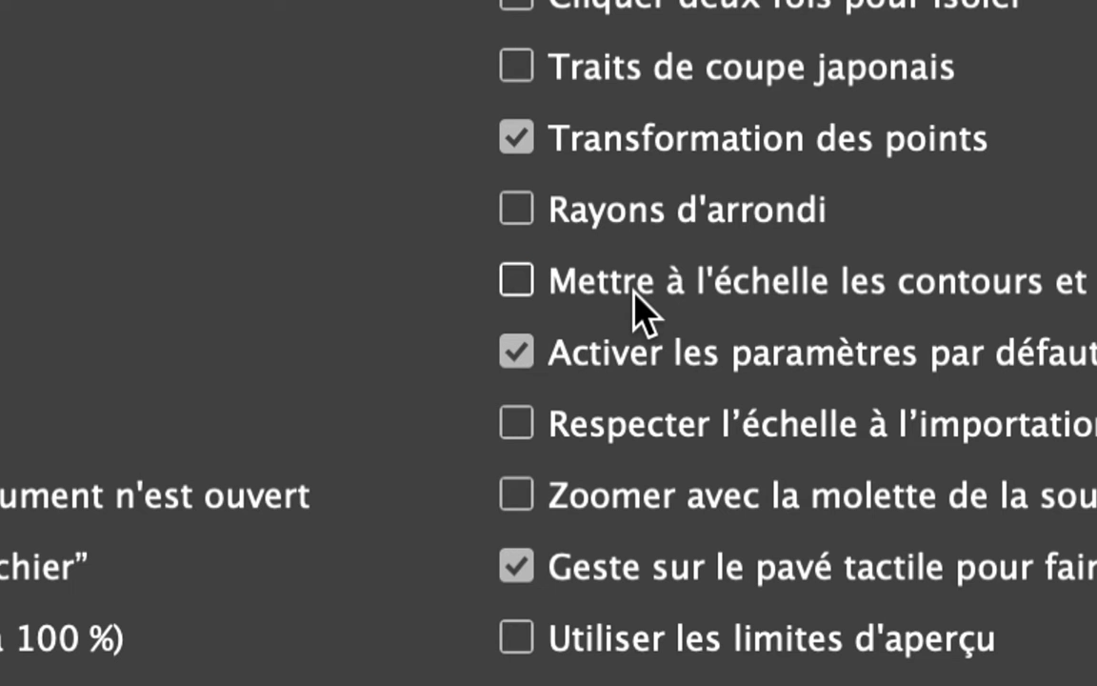
{"action": "left_click", "coordinate": [634, 291]}
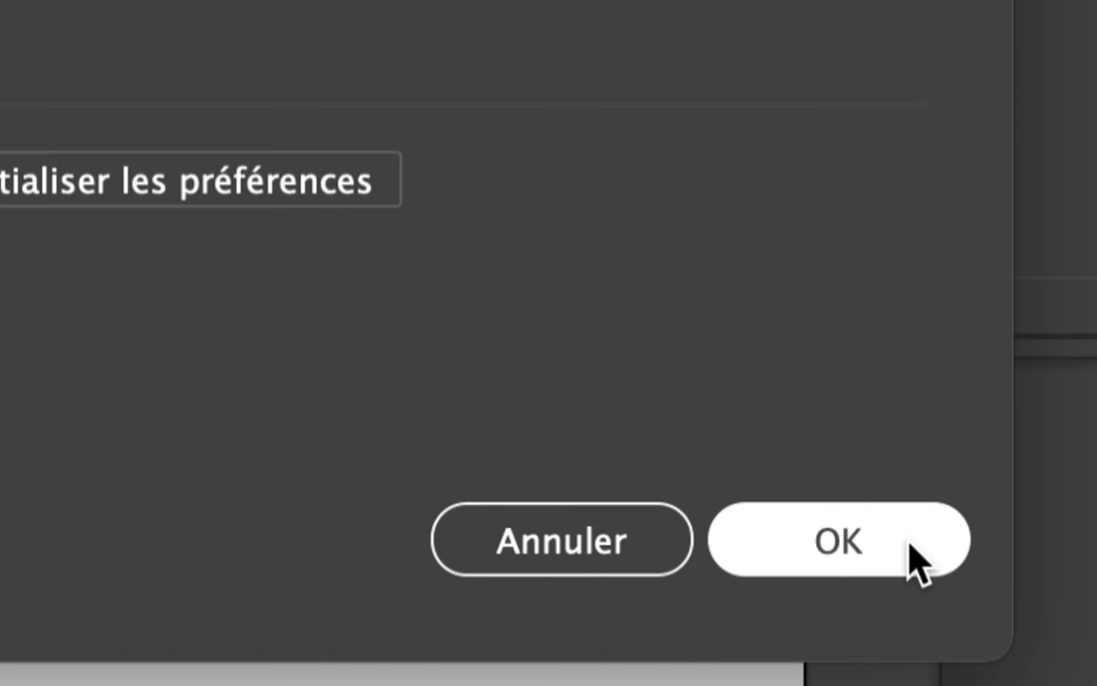
{"action": "left_click", "coordinate": [891, 542]}
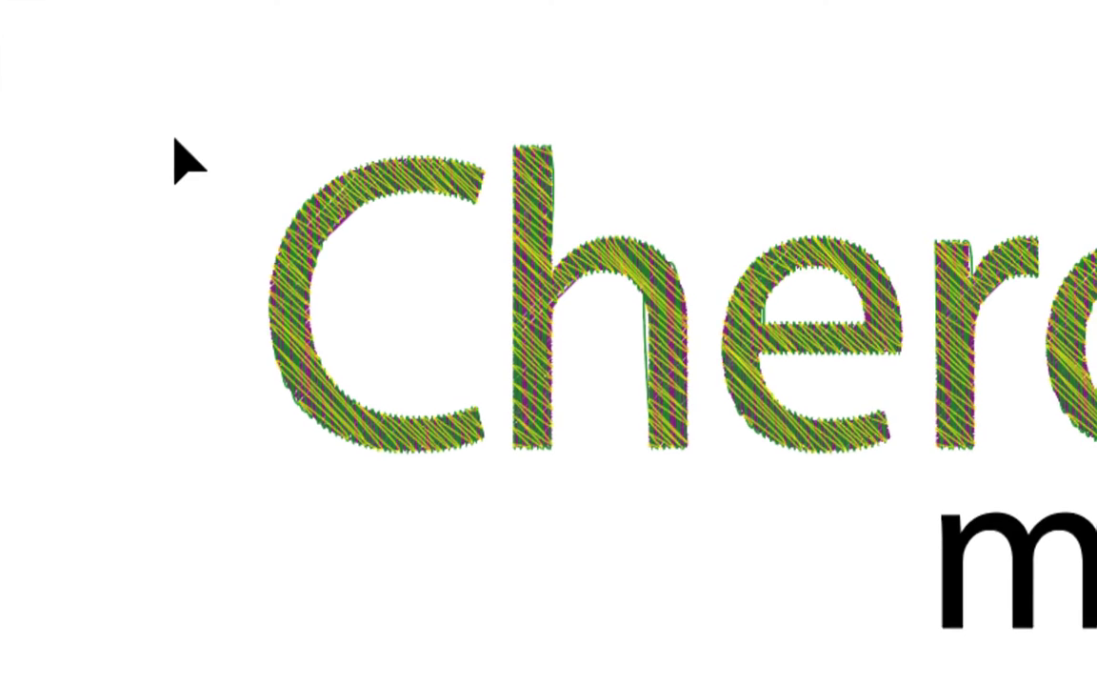
Free-transform the large title down to the small copy's size and set it just above.
{"action": "left_click_drag", "start_coordinate": [271, 214], "coordinate": [721, 450]}
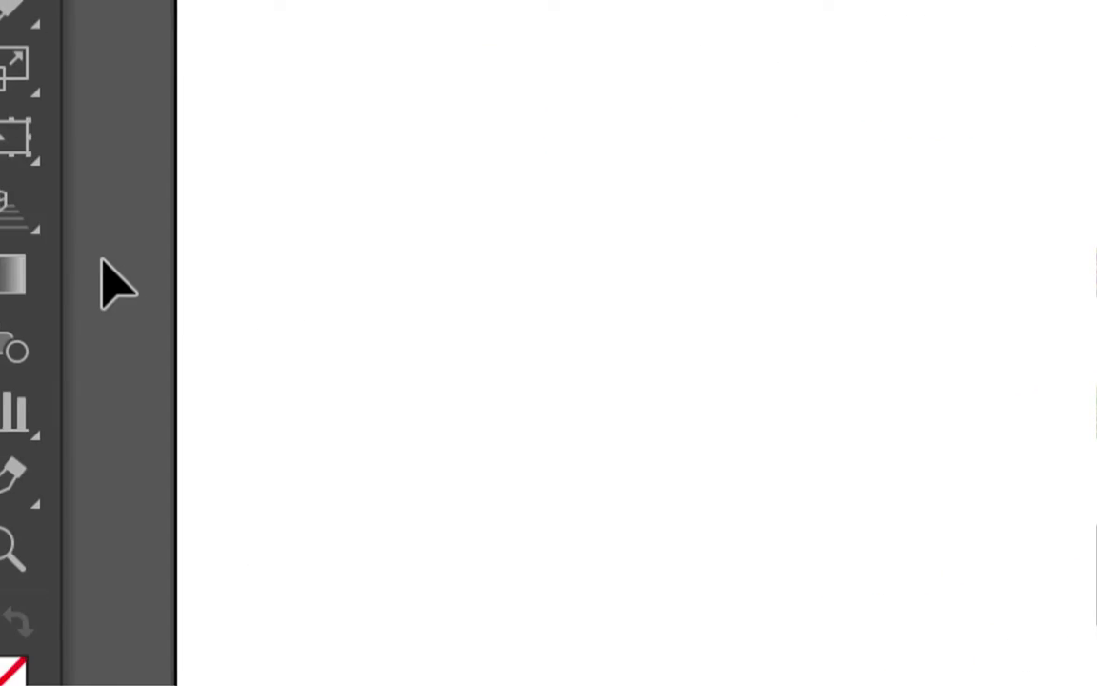
{"action": "left_click", "coordinate": [87, 217]}
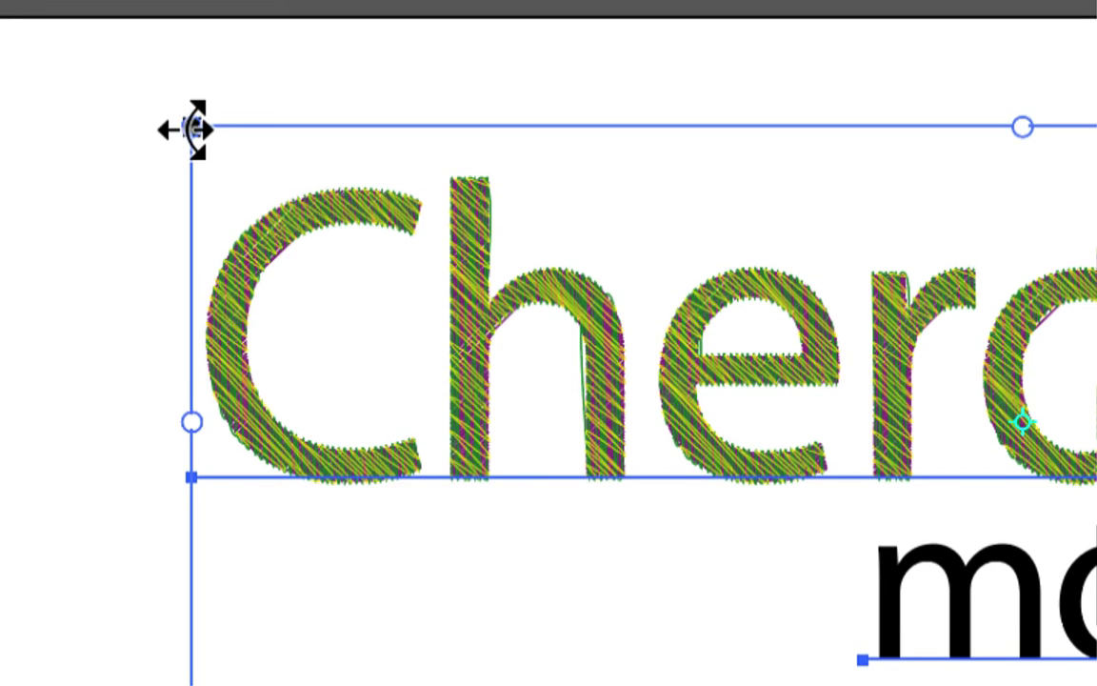
{"action": "left_click_drag", "start_coordinate": [190, 131], "coordinate": [440, 216]}
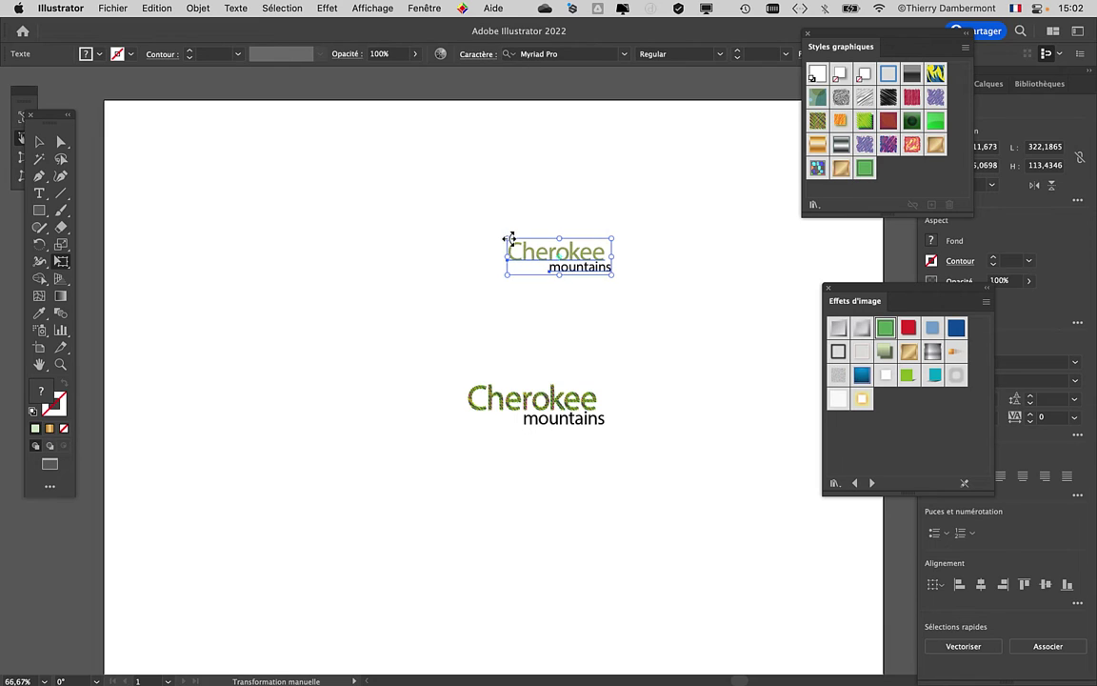
{"action": "mouse_move", "coordinate": [510, 238]}
{"action": "left_mouse_down"}
{"action": "mouse_move", "coordinate": [465, 220]}
{"action": "mouse_move", "coordinate": [514, 362]}
{"action": "left_mouse_up"}
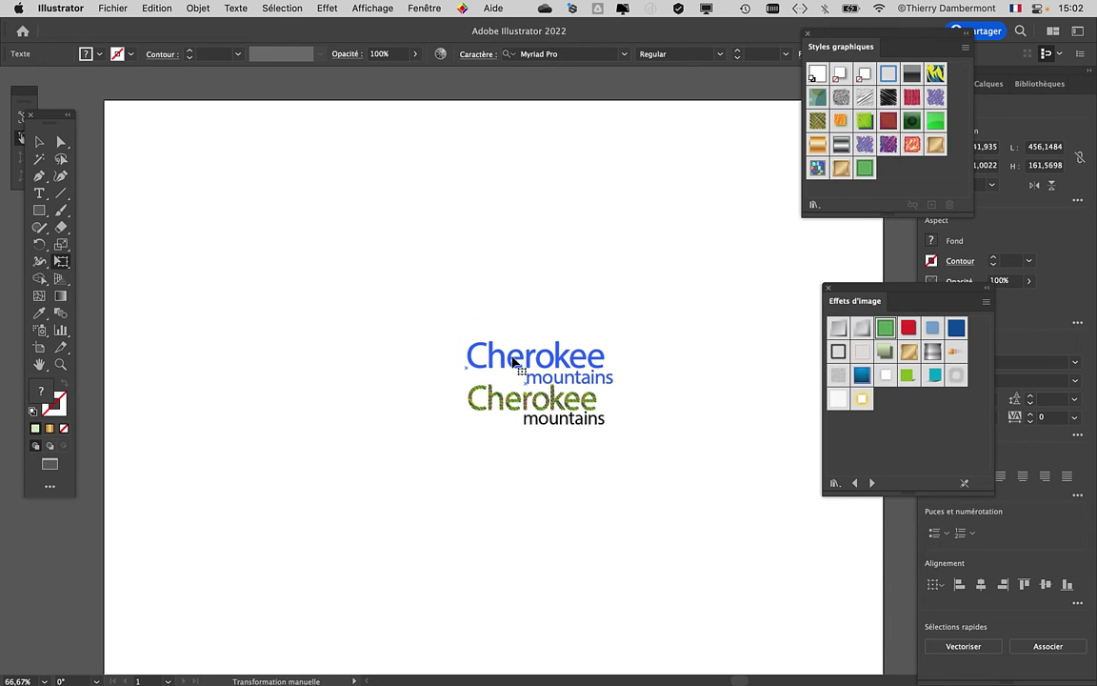
{"action": "left_click_drag", "start_coordinate": [513, 361], "coordinate": [511, 352]}
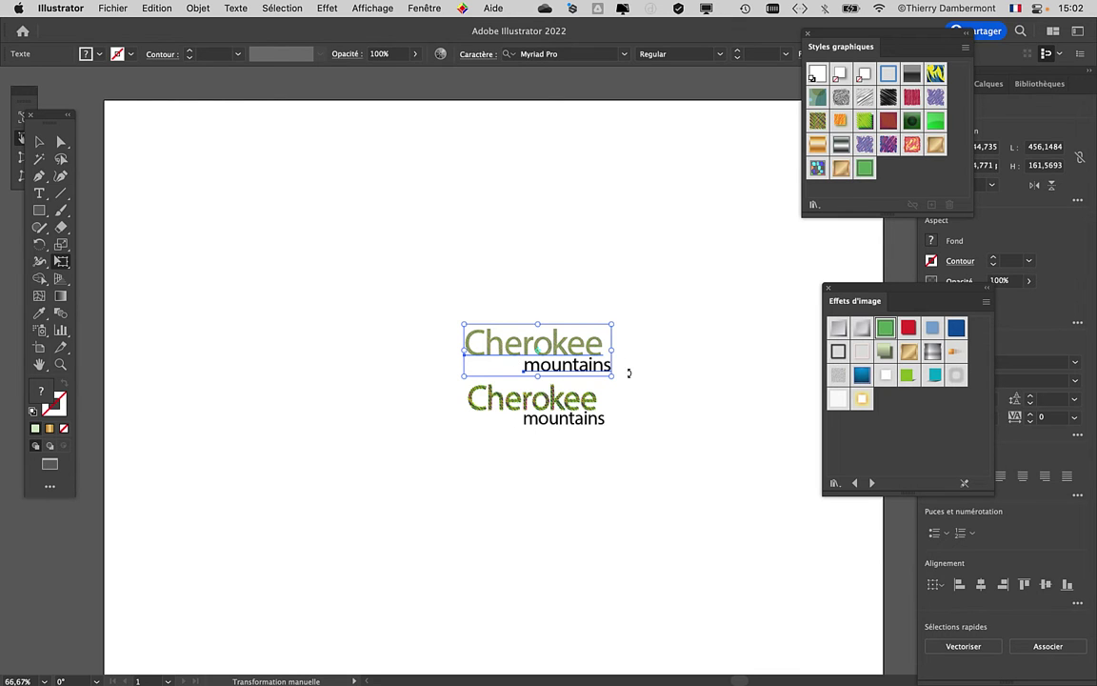
{"action": "scroll", "coordinate": [574, 342], "scroll_direction": "up", "scroll_amount": 1}
{"action": "scroll", "coordinate": [574, 342], "scroll_direction": "up", "scroll_amount": 2}
{"action": "scroll", "coordinate": [574, 341], "scroll_direction": "up", "scroll_amount": 2}
{"action": "scroll", "coordinate": [573, 342], "scroll_direction": "up", "scroll_amount": 2}
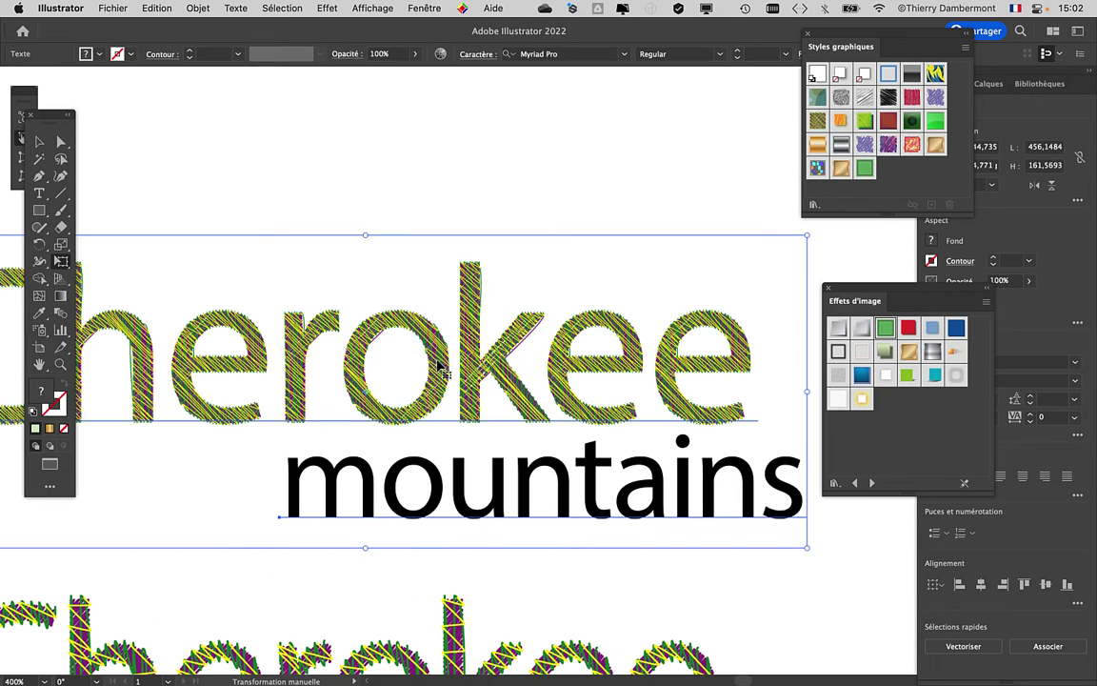
{"action": "mouse_move", "coordinate": [531, 387]}
{"action": "left_mouse_down"}
{"action": "mouse_move", "coordinate": [400, 198]}
{"action": "mouse_move", "coordinate": [411, 236]}
{"action": "left_mouse_up"}
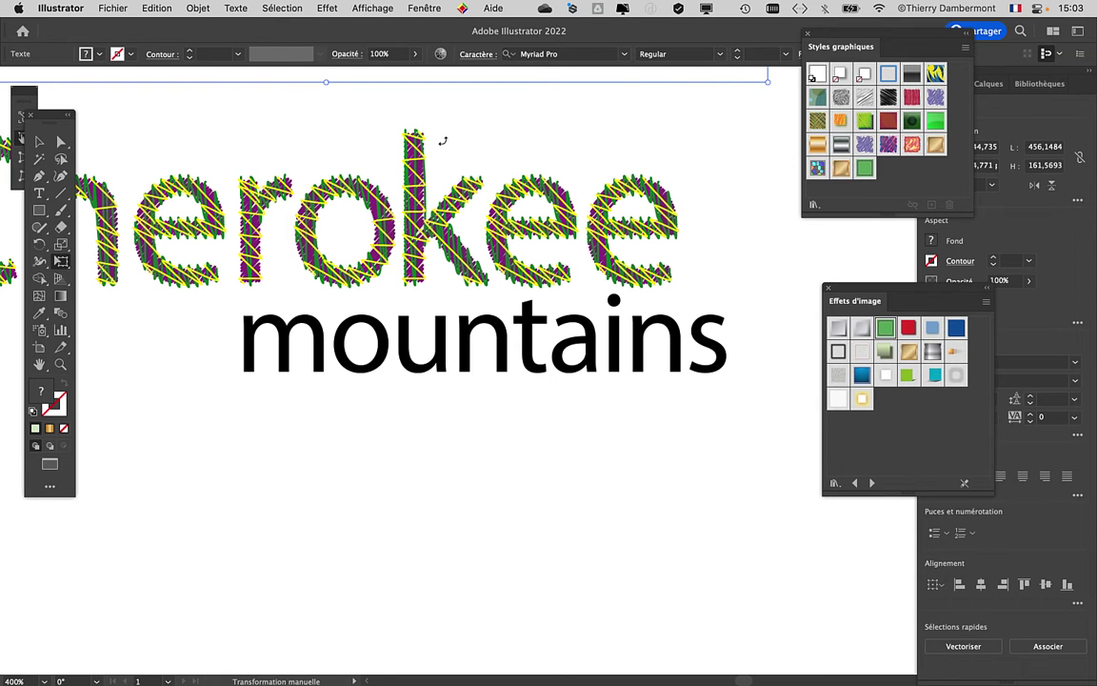
{"action": "scroll", "coordinate": [442, 141], "scroll_direction": "down", "scroll_amount": 2}
{"action": "scroll", "coordinate": [442, 141], "scroll_direction": "down", "scroll_amount": 2}
{"action": "scroll", "coordinate": [492, 340], "scroll_direction": "up", "scroll_amount": 5}
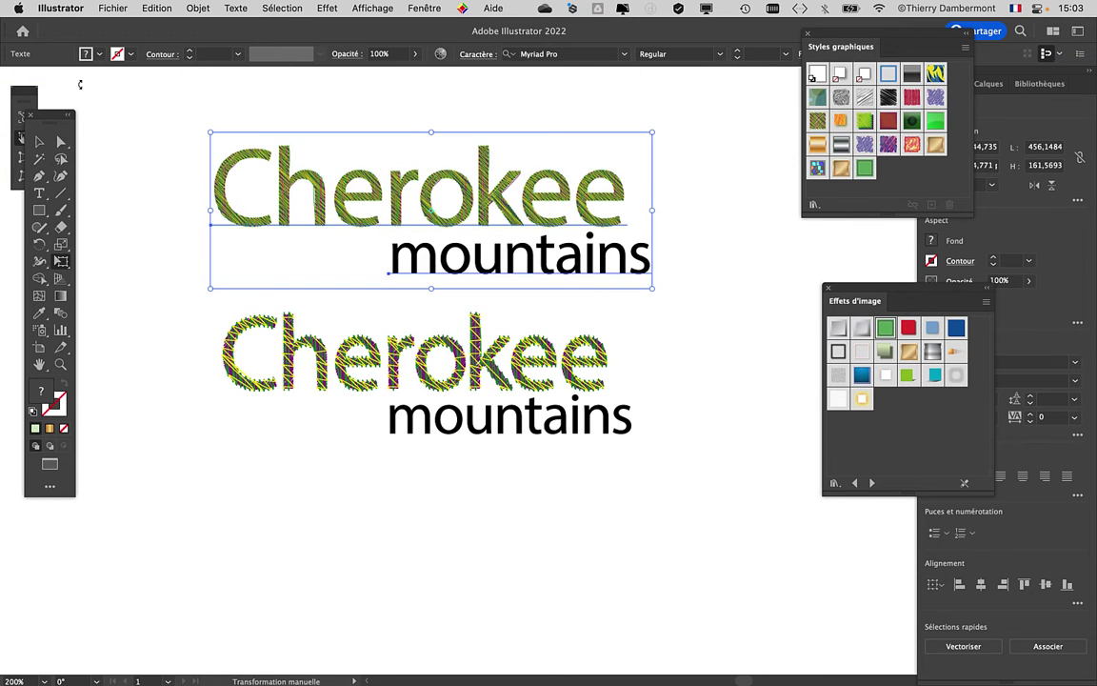
{"action": "left_click", "coordinate": [60, 7]}
{"action": "mouse_move", "coordinate": [64, 53]}
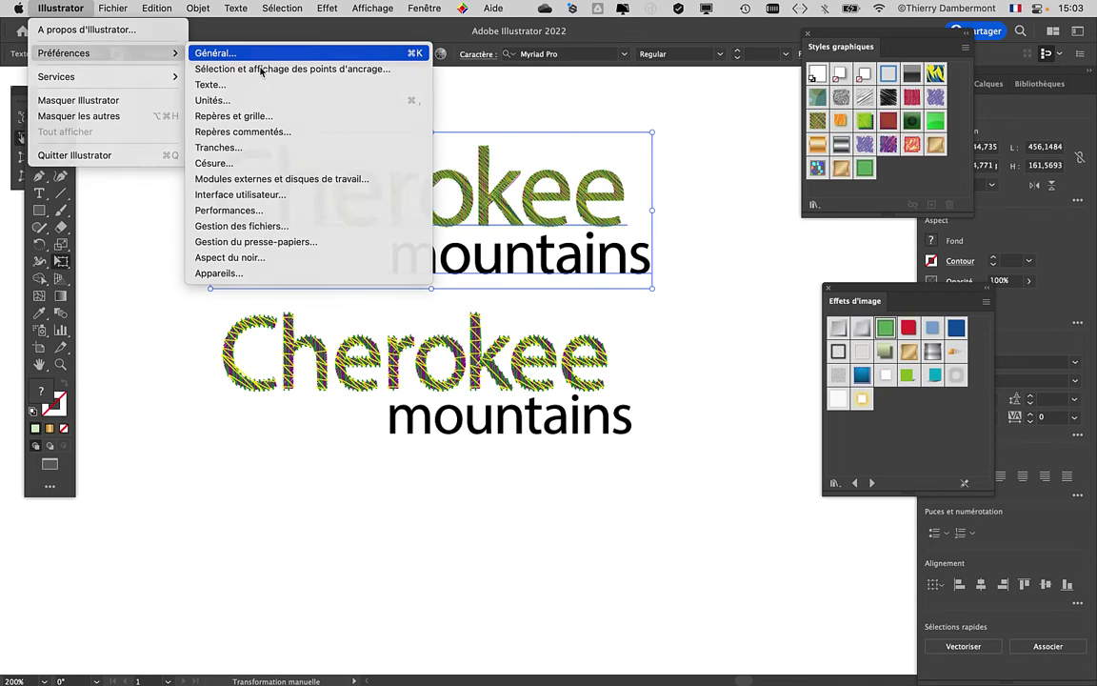
{"action": "left_click", "coordinate": [252, 53]}
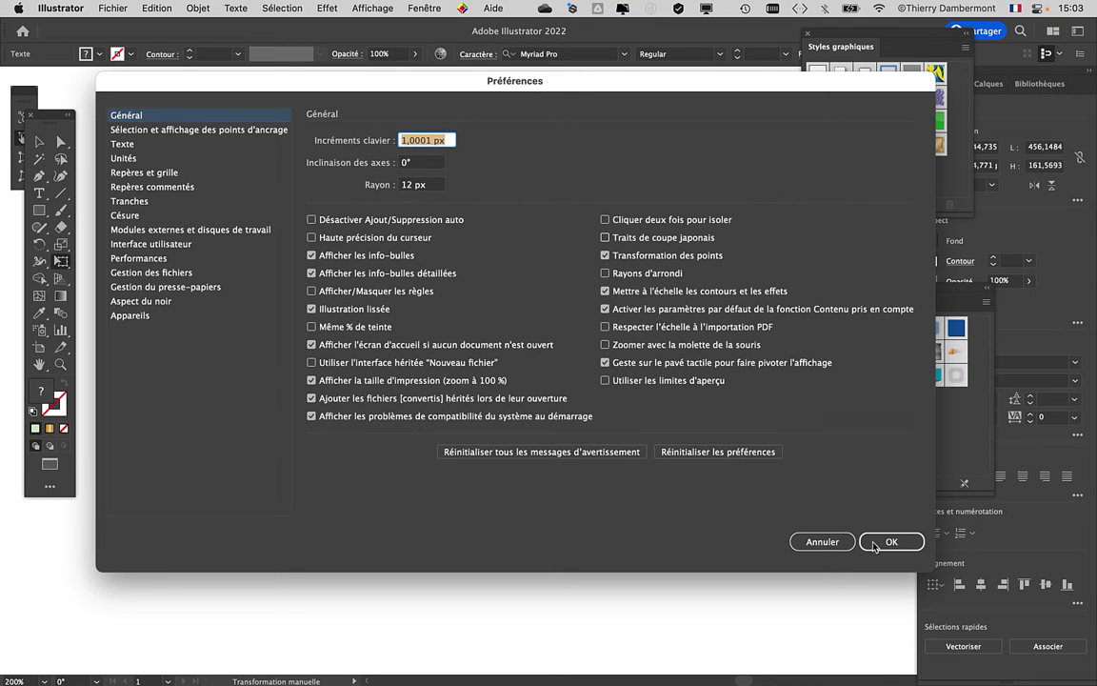
{"action": "left_click", "coordinate": [876, 541]}
{"action": "scroll", "coordinate": [400, 315], "scroll_direction": "down", "scroll_amount": 2}
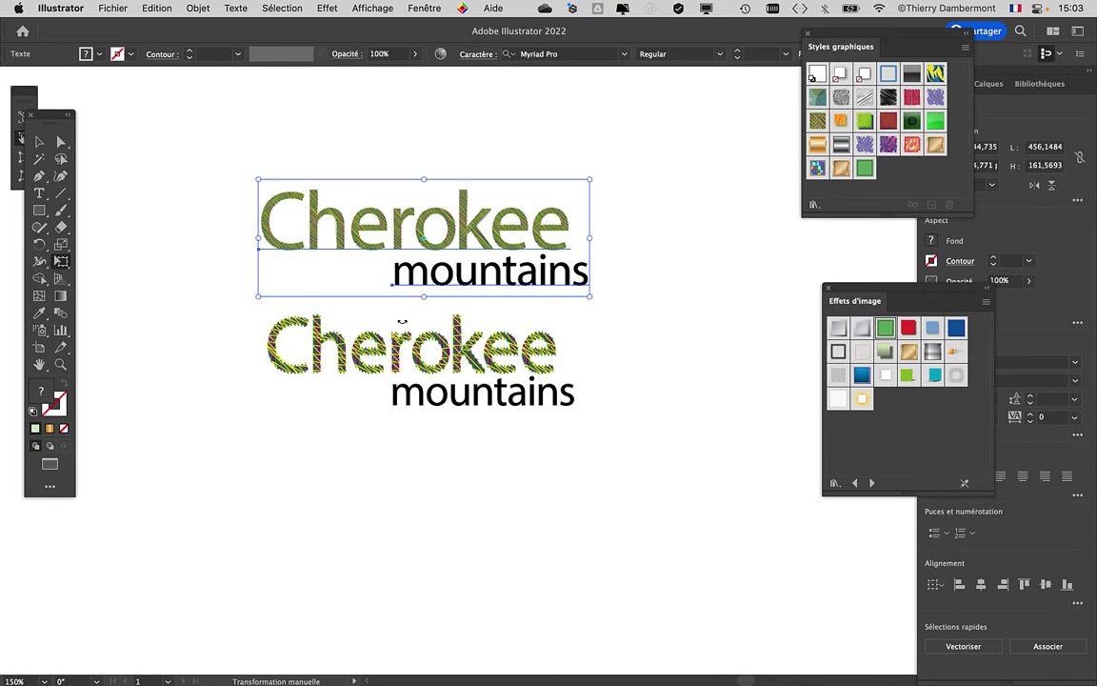
{"action": "scroll", "coordinate": [403, 324], "scroll_direction": "down", "scroll_amount": 2}
{"action": "scroll", "coordinate": [387, 311], "scroll_direction": "up", "scroll_amount": 2}
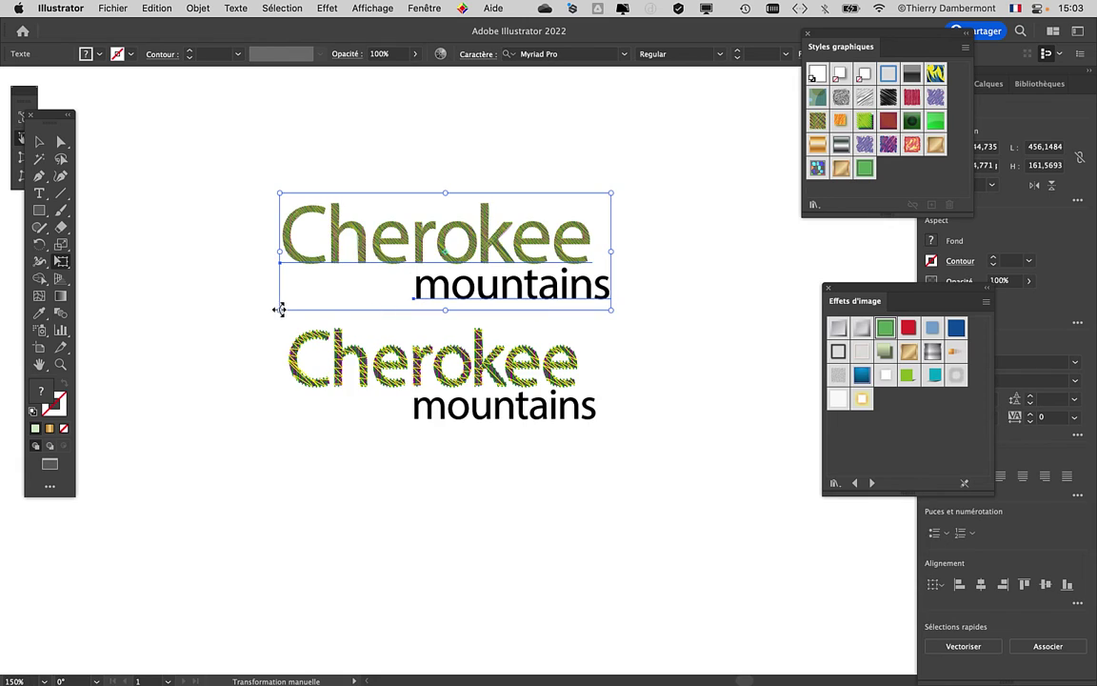
{"action": "scroll", "coordinate": [283, 305], "scroll_direction": "up", "scroll_amount": 1}
{"action": "scroll", "coordinate": [442, 357], "scroll_direction": "up", "scroll_amount": 3}
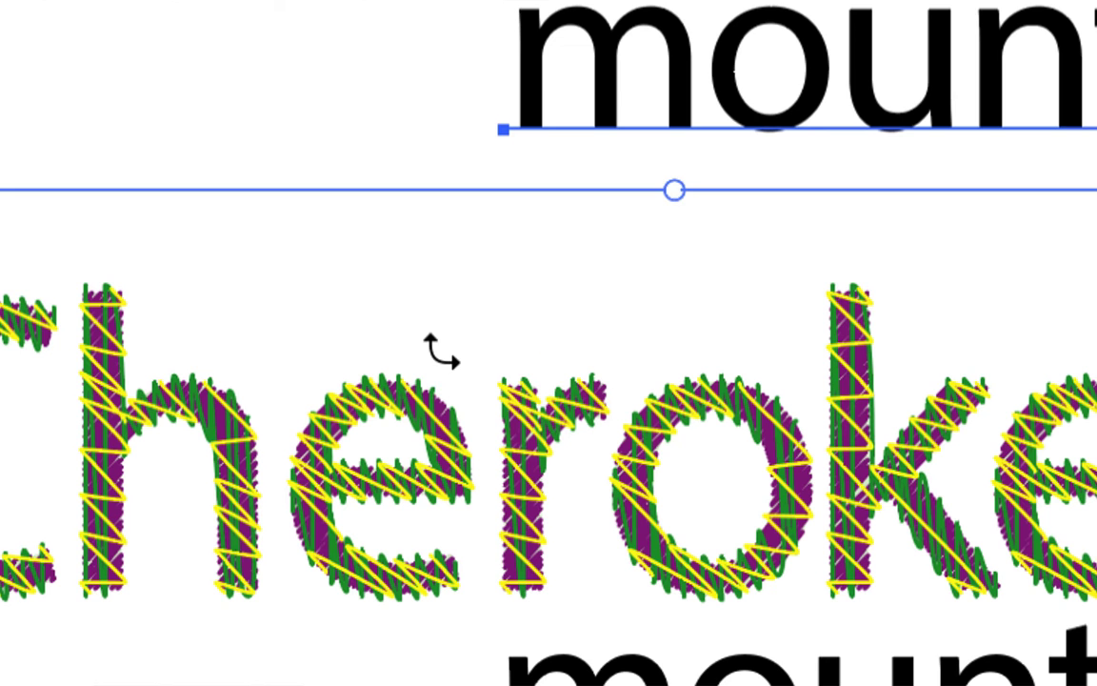
{"action": "scroll", "coordinate": [447, 338], "scroll_direction": "up", "scroll_amount": 2}
{"action": "scroll", "coordinate": [448, 296], "scroll_direction": "up", "scroll_amount": 2}
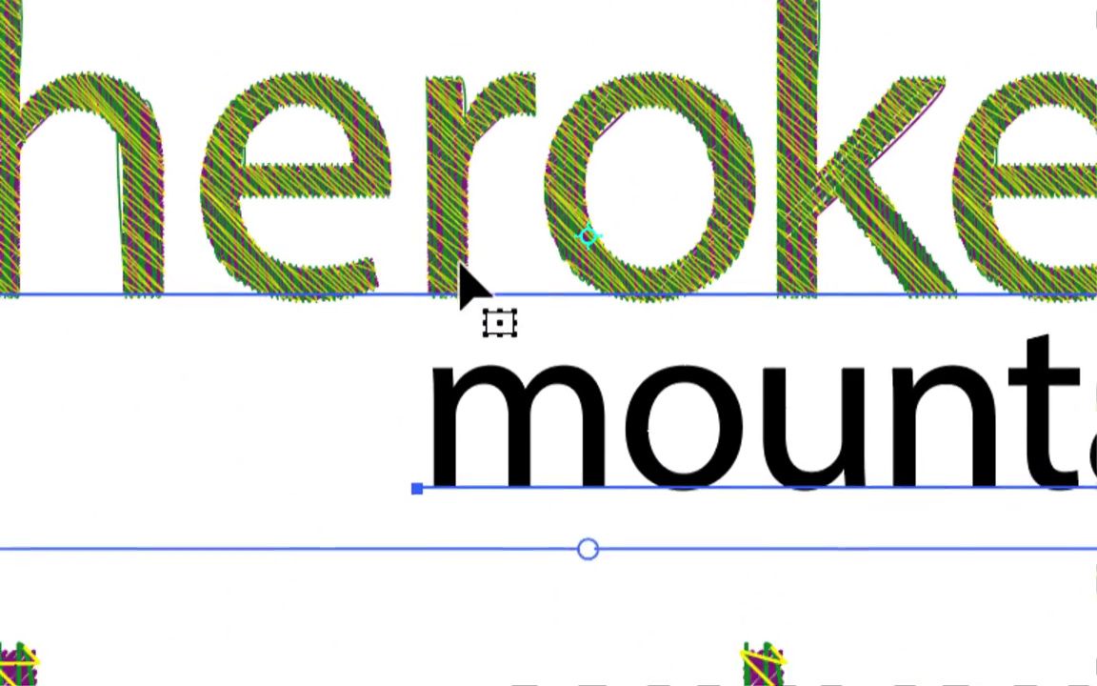
{"action": "scroll", "coordinate": [457, 324], "scroll_direction": "down", "scroll_amount": 5}
{"action": "scroll", "coordinate": [455, 315], "scroll_direction": "up", "scroll_amount": 4}
{"action": "scroll", "coordinate": [457, 278], "scroll_direction": "up", "scroll_amount": 1}
{"action": "scroll", "coordinate": [455, 276], "scroll_direction": "down", "scroll_amount": 5}
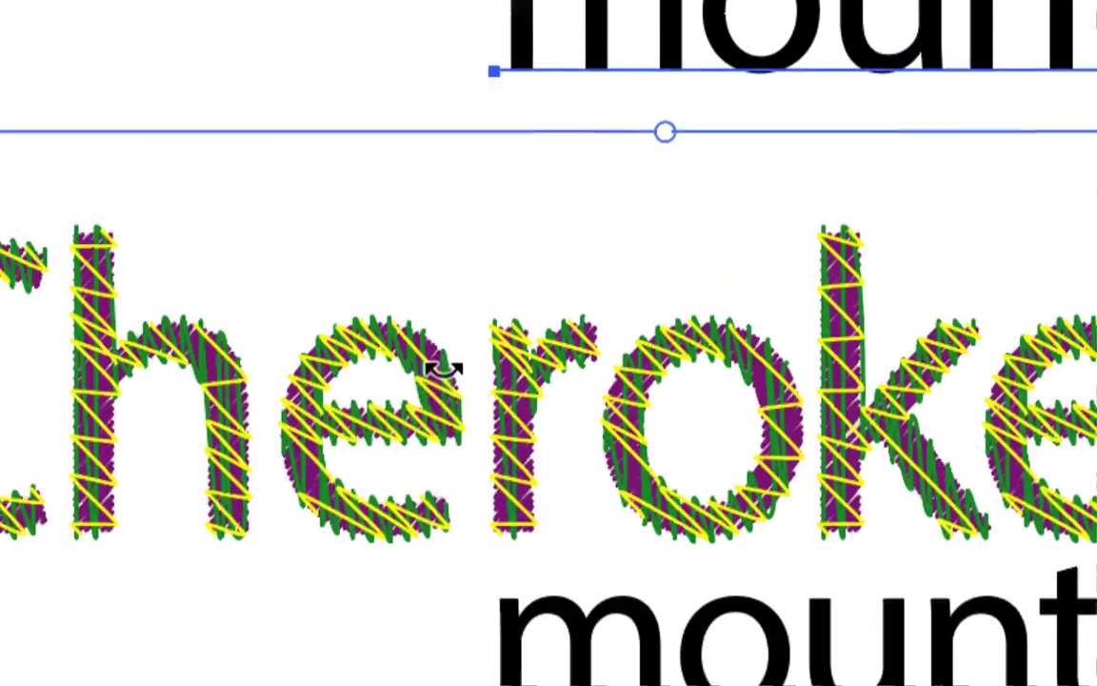
{"action": "scroll", "coordinate": [443, 367], "scroll_direction": "up", "scroll_amount": 2}
{"action": "scroll", "coordinate": [443, 326], "scroll_direction": "up", "scroll_amount": 4}
{"action": "scroll", "coordinate": [448, 285], "scroll_direction": "down", "scroll_amount": 5}
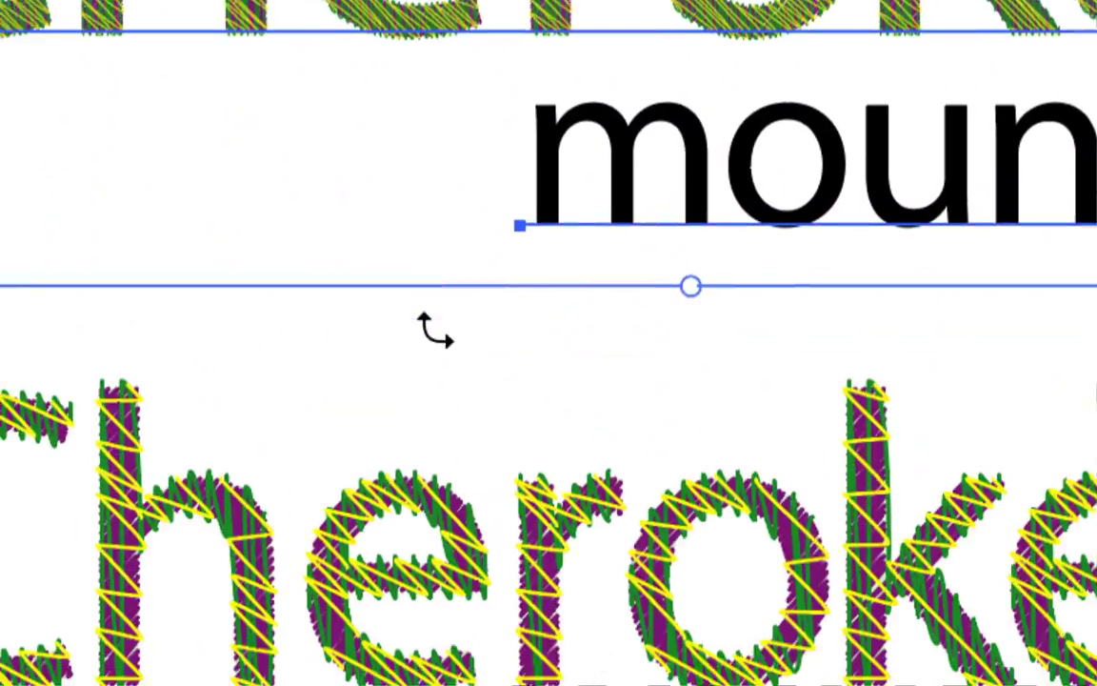
{"action": "scroll", "coordinate": [434, 348], "scroll_direction": "up", "scroll_amount": 3}
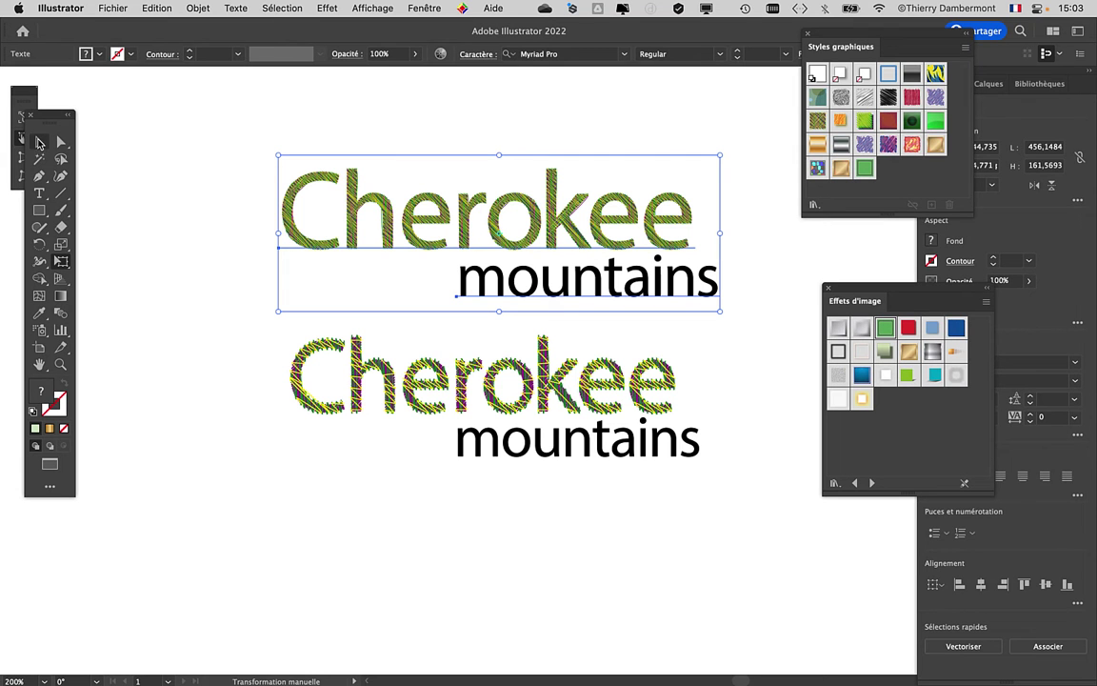
{"action": "left_click", "coordinate": [39, 141]}
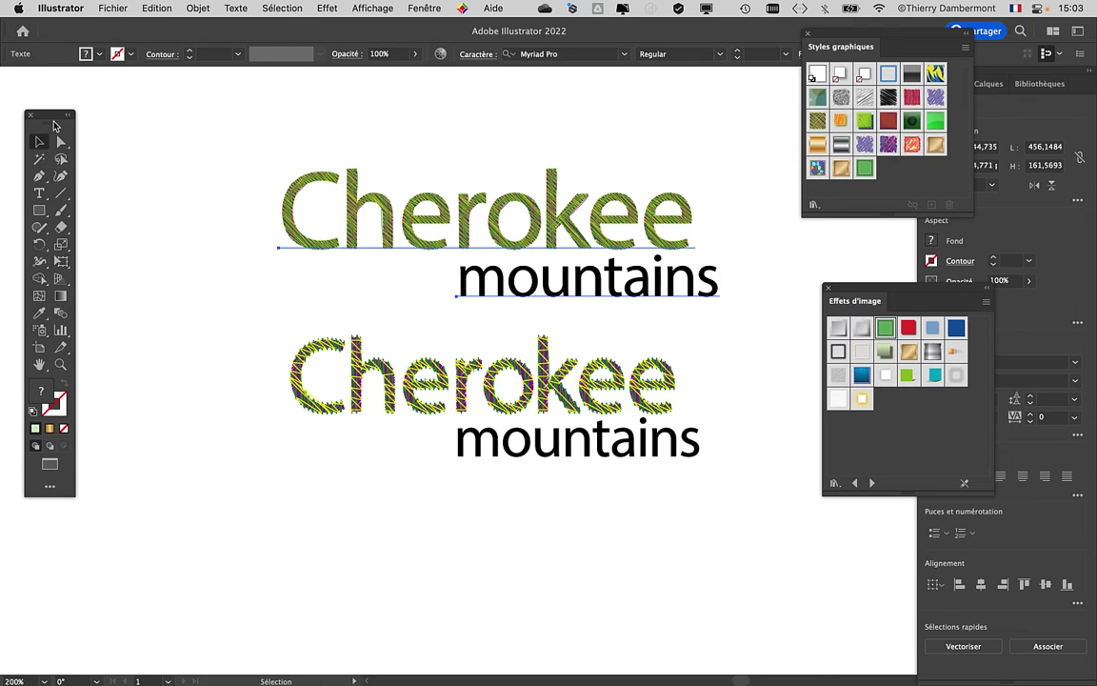
{"action": "left_click_drag", "start_coordinate": [49, 113], "coordinate": [49, 92]}
{"action": "left_click", "coordinate": [194, 390]}
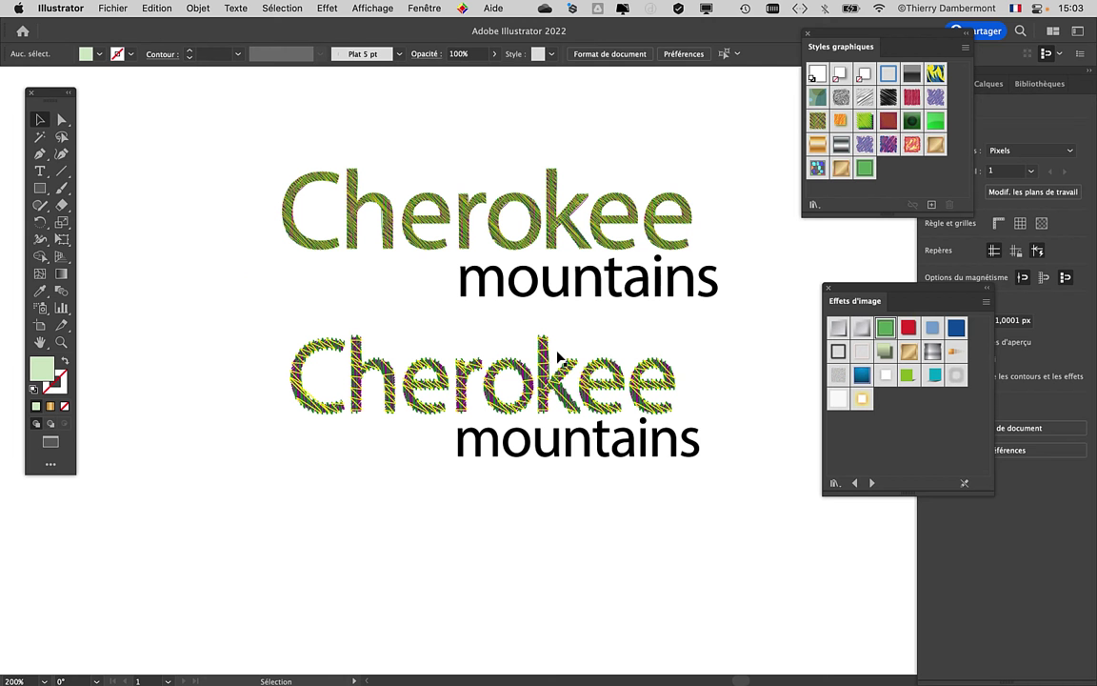
{"action": "scroll", "coordinate": [562, 355], "scroll_direction": "right", "scroll_amount": 3}
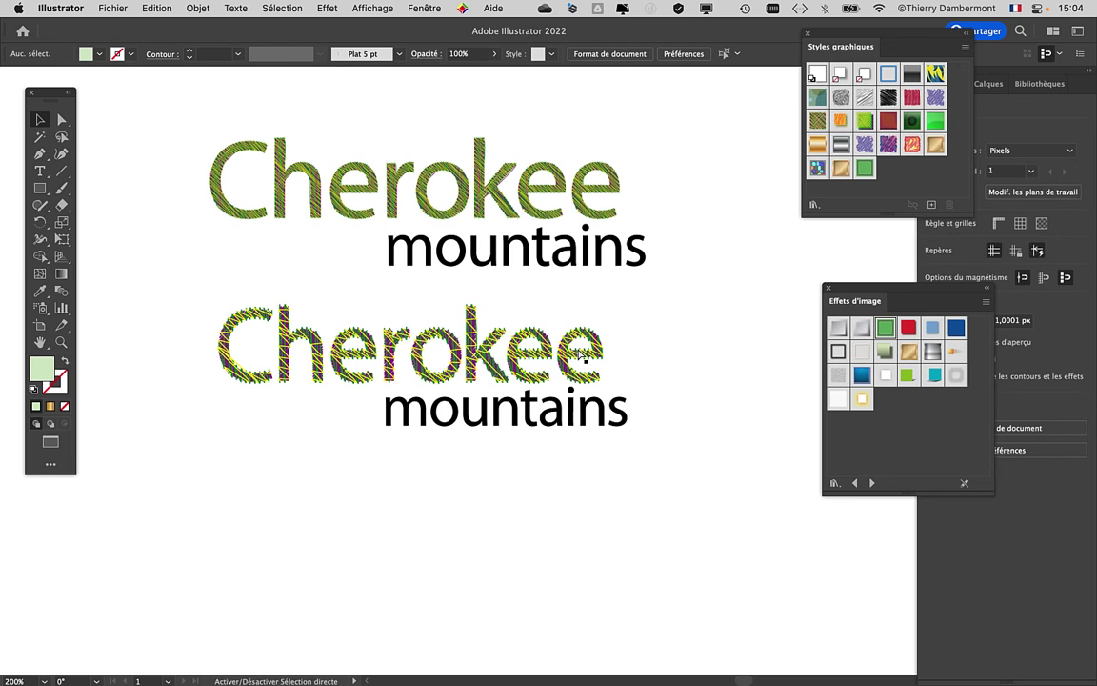
Save the document as le-texte-03.ai in the PRG-2022-2023-cours01 folder.
{"action": "left_click", "coordinate": [112, 7]}
{"action": "left_click", "coordinate": [153, 168]}
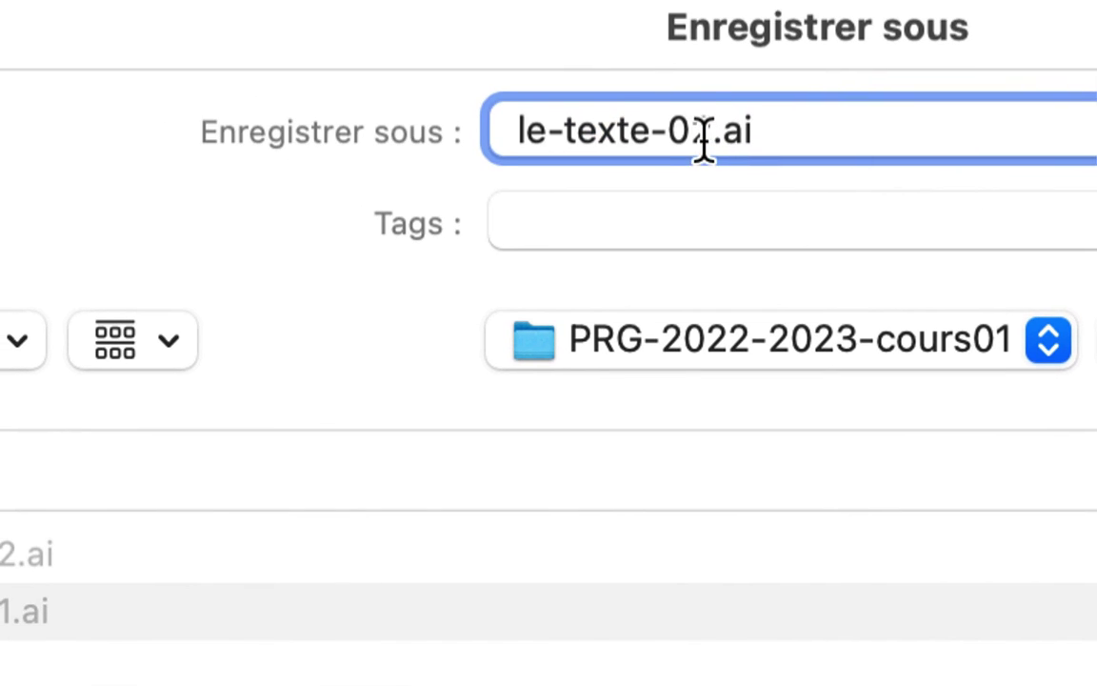
{"action": "left_click_drag", "start_coordinate": [720, 145], "coordinate": [702, 147]}
{"action": "type", "text": "3"}
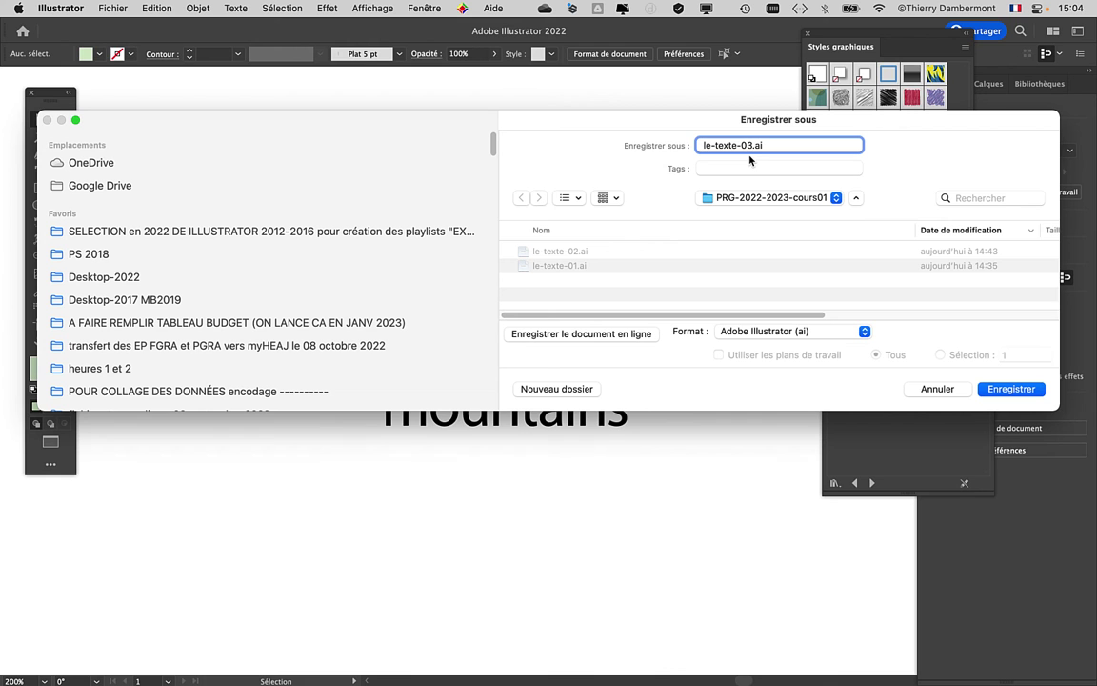
{"action": "left_click", "coordinate": [1027, 390]}
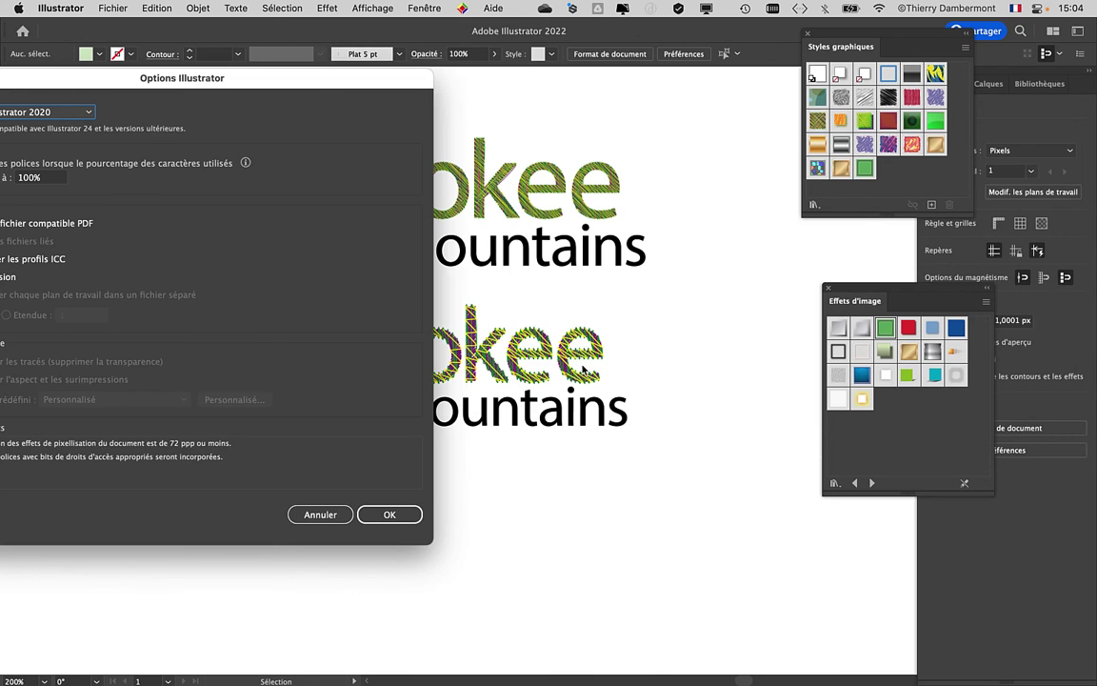